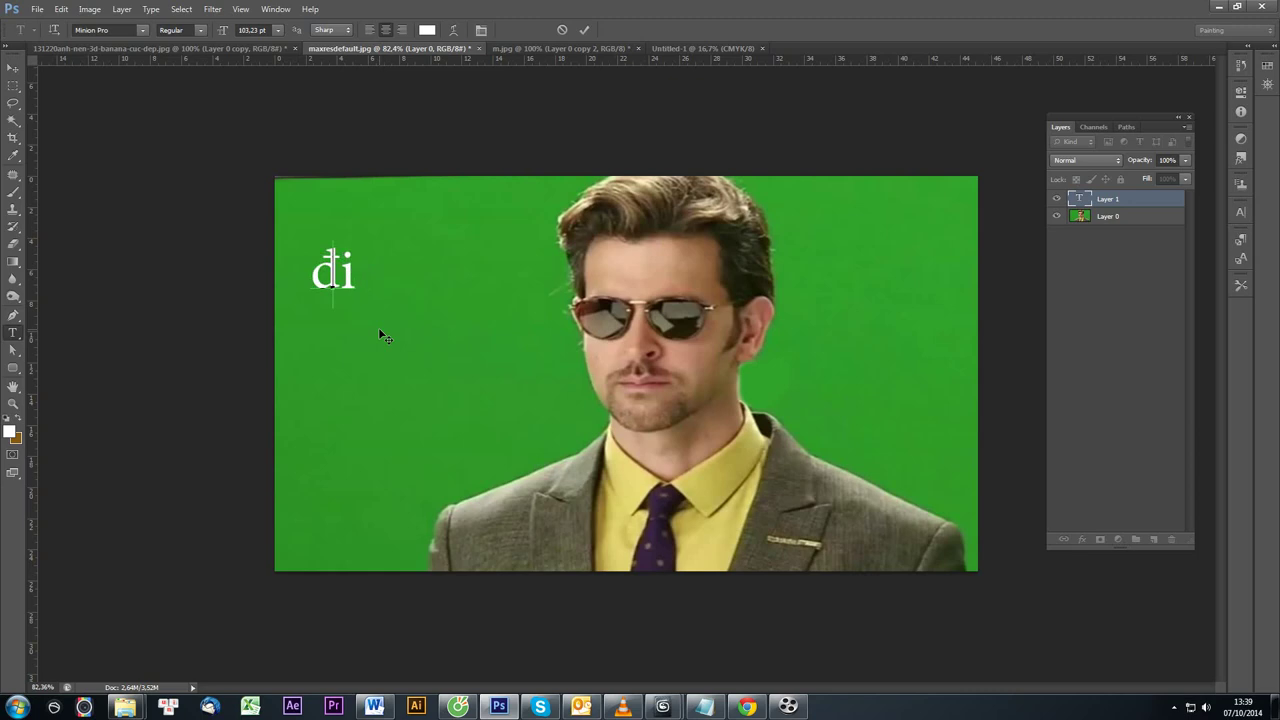
# Write a white greeting line with the presenter's name followed by "xin chào các bạn" and move it across the middle of the picture.
pyautogui.write('Đ')
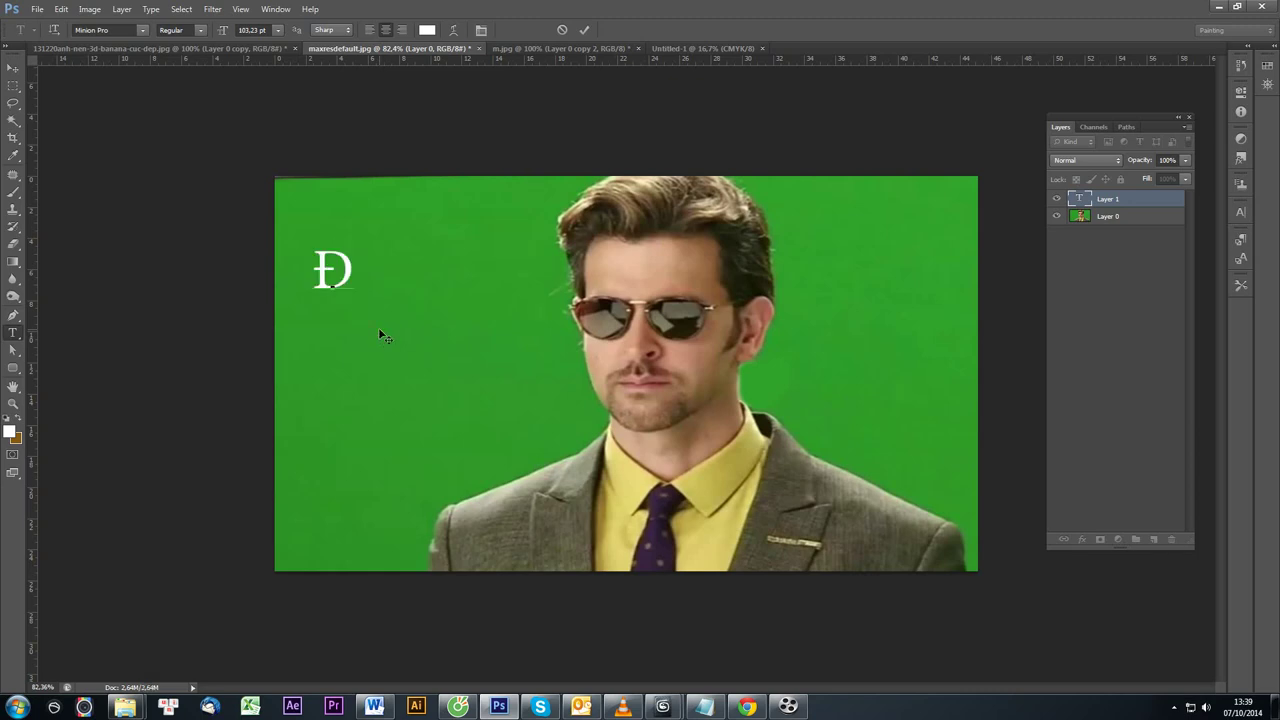
pyautogui.write('inh thi xin ')
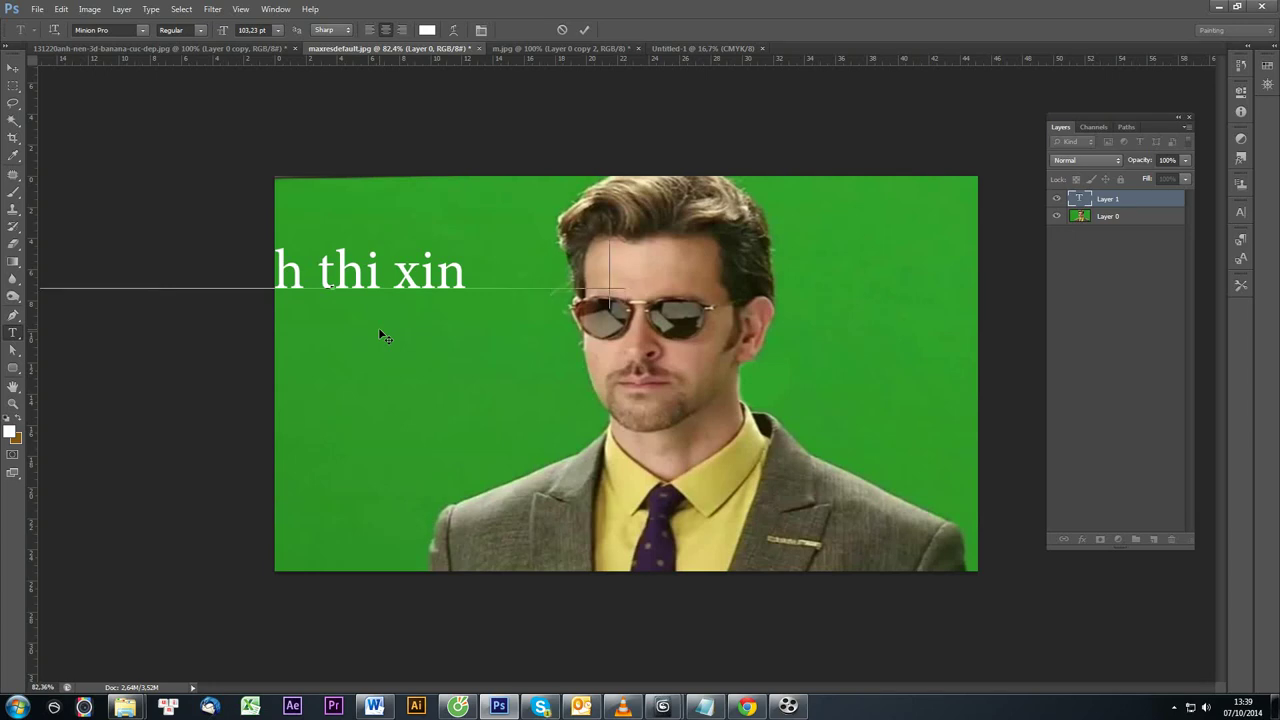
pyautogui.write('chào các ban')
pyautogui.click(13, 67)
pyautogui.moveTo(365, 298); pyautogui.dragTo(663, 418)
# Add a second line reading "mình giới thiệu cho các bạn" to the greeting text, followed by a line break.
pyautogui.press('t')
pyautogui.click(915, 404)
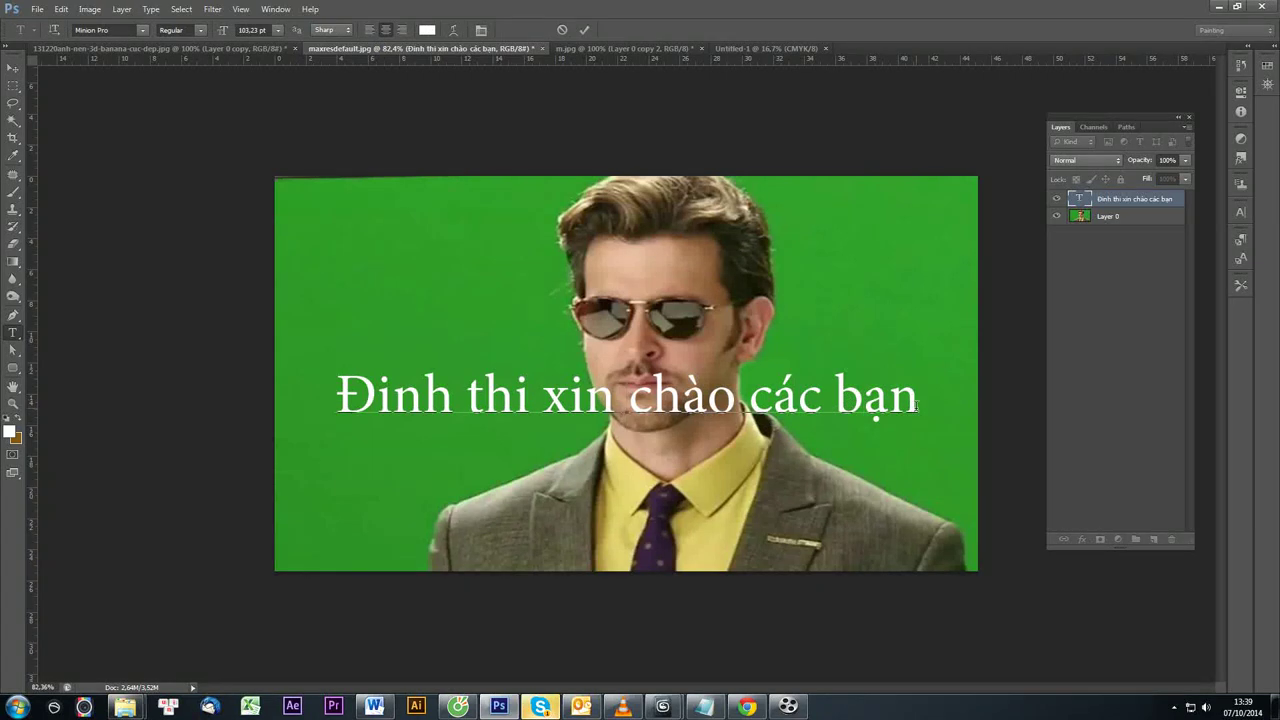
pyautogui.press('Return')
pyautogui.write('minh')
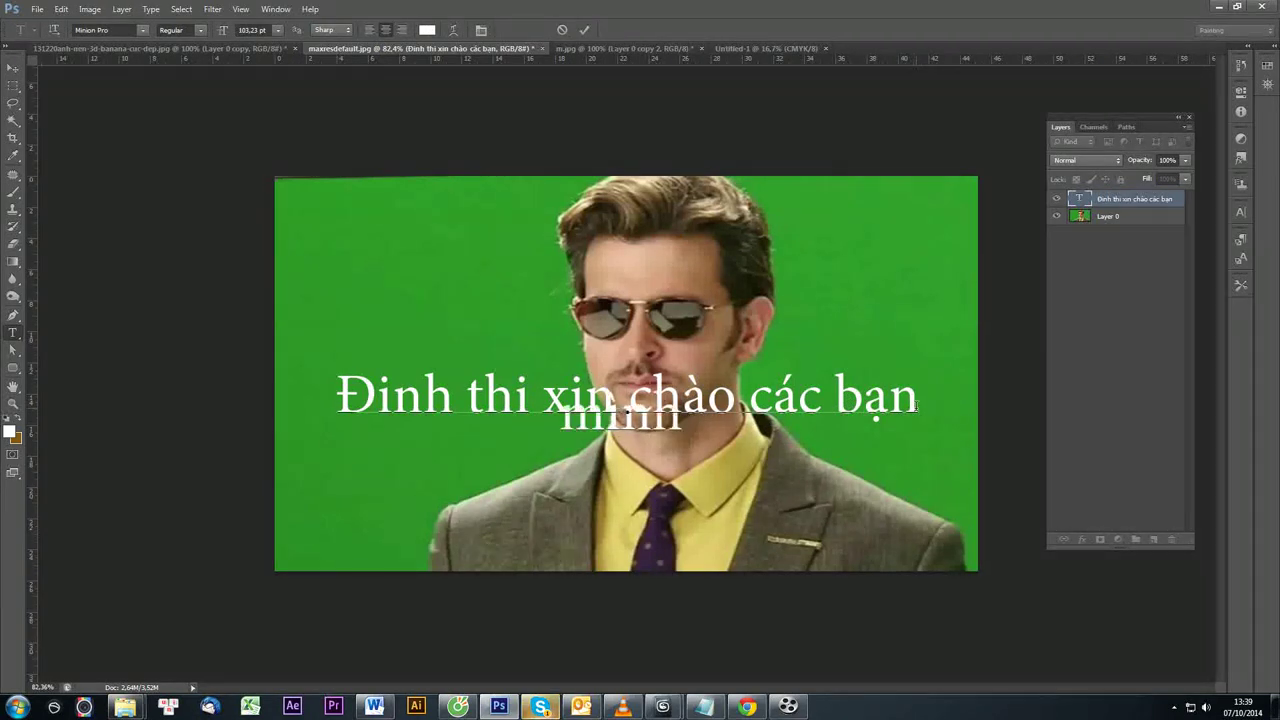
pyautogui.write(' gi')
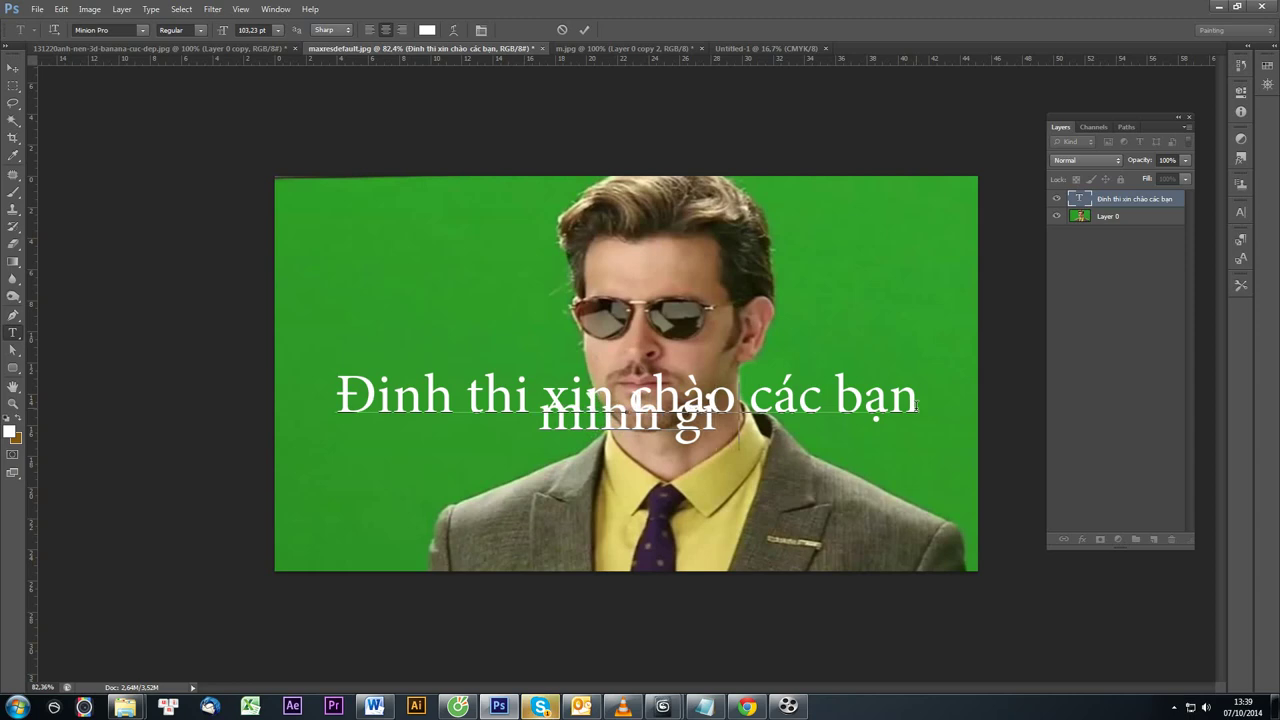
pyautogui.write('ỏi thiệu cho các')
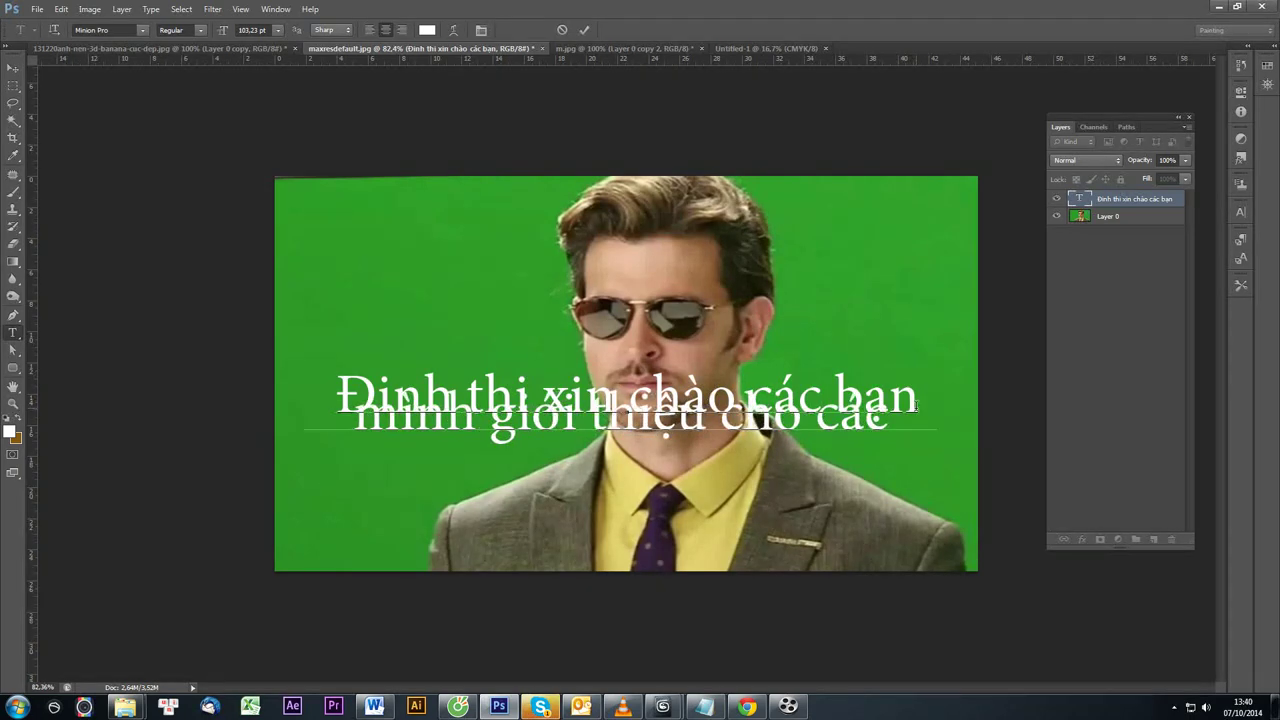
pyautogui.write(' bạn')
pyautogui.press('Return')
pyautogui.write('phần mềm tác')
pyautogui.write('hanmeem ta')
pyautogui.write('ch')
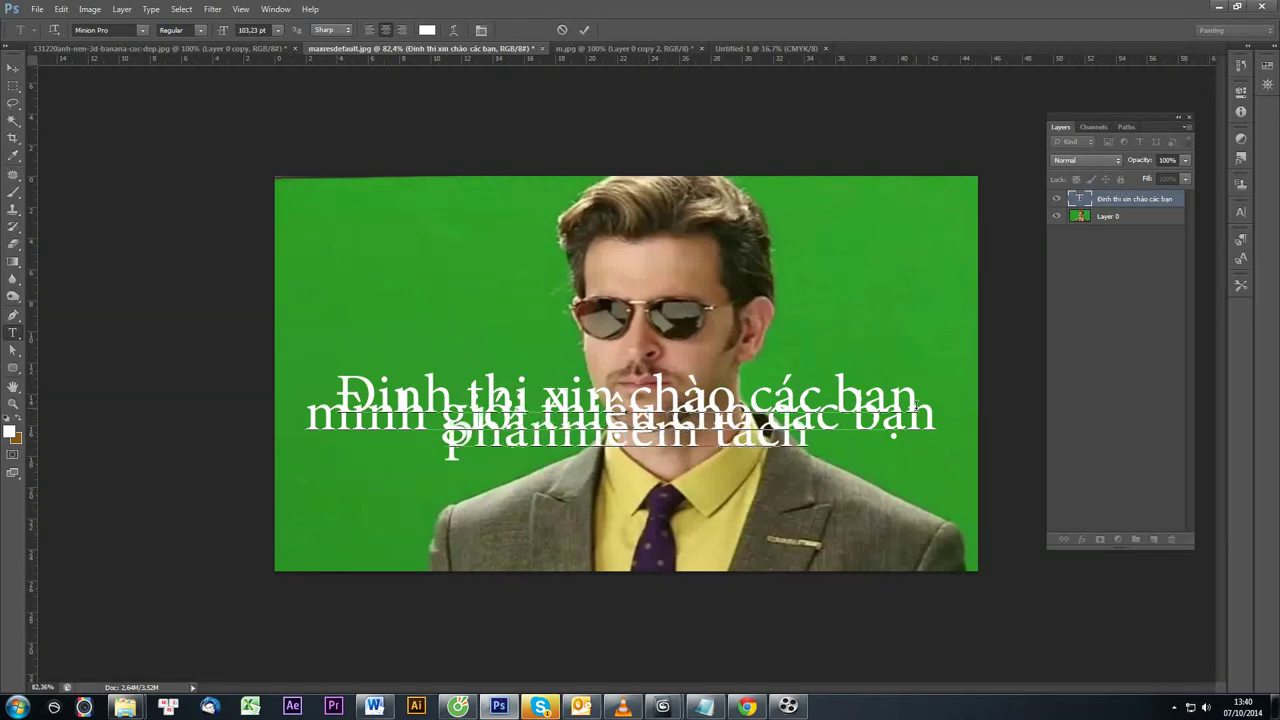
pyautogui.hotkey('ctrl', 'z')
# Set the font size of all the greeting text to 60 pt.
pyautogui.hotkey('ctrl', 'a')
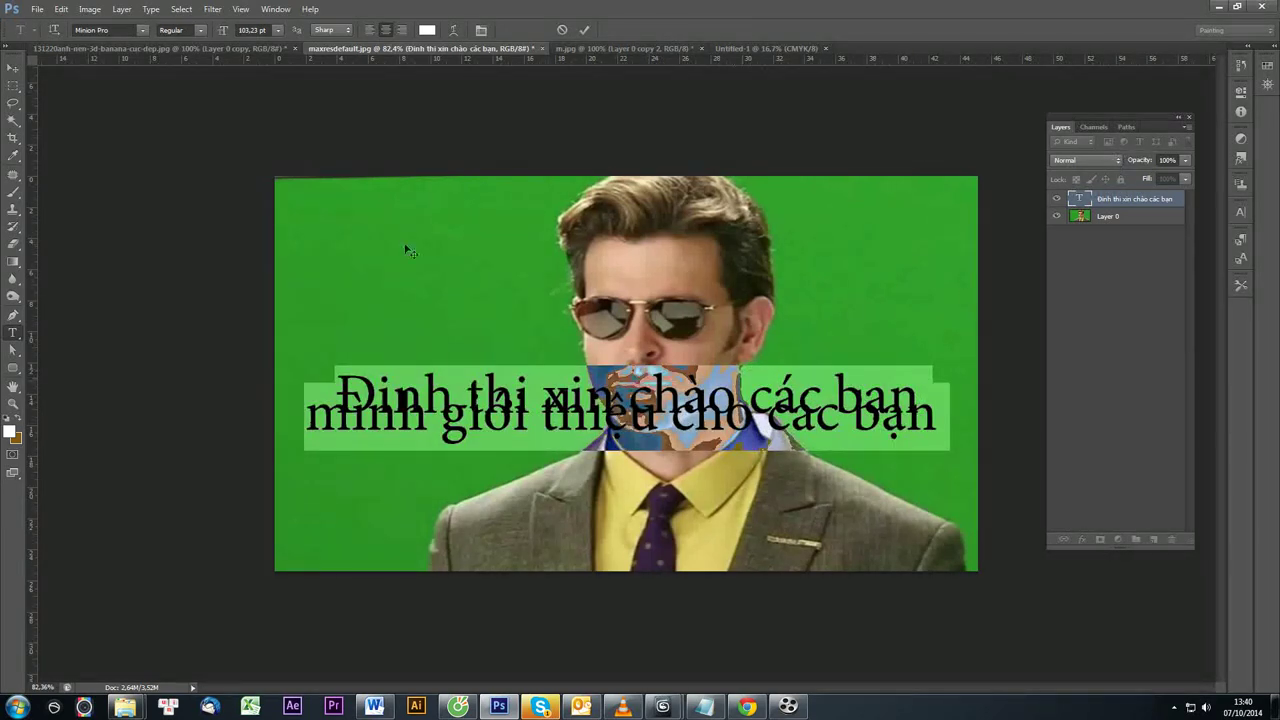
pyautogui.click(258, 30)
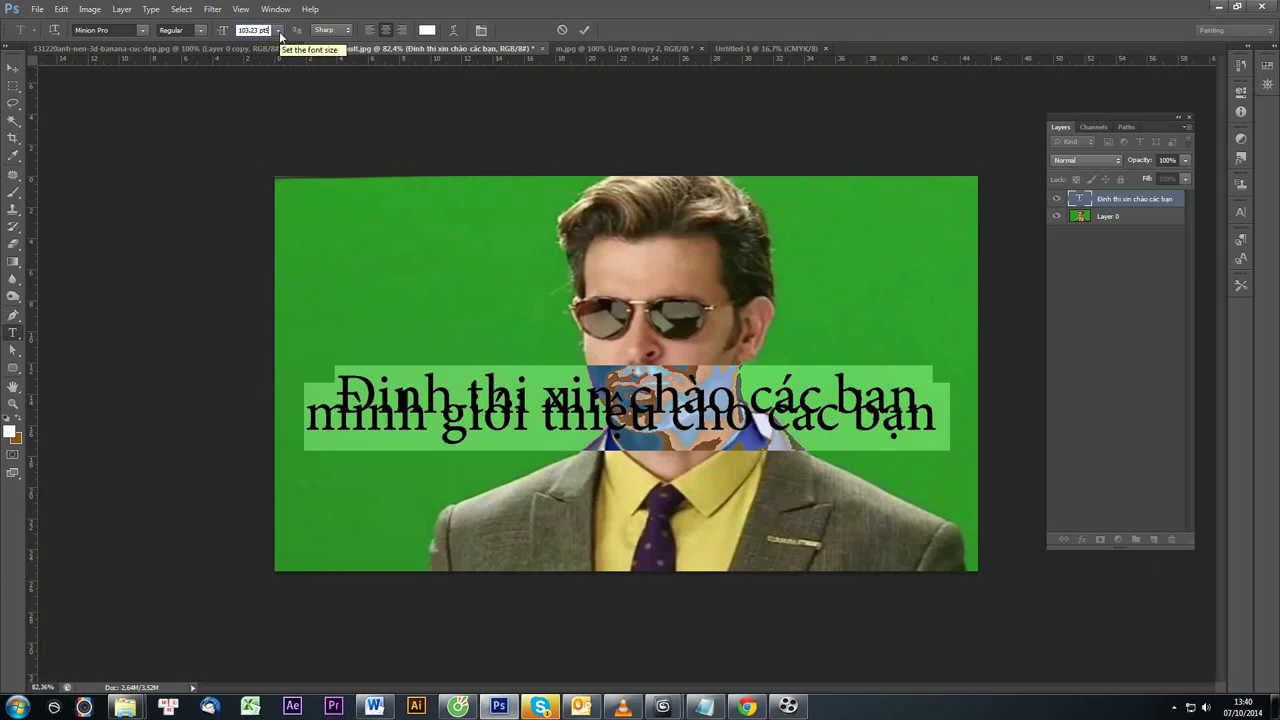
pyautogui.click(279, 33)
pyautogui.click(668, 275)
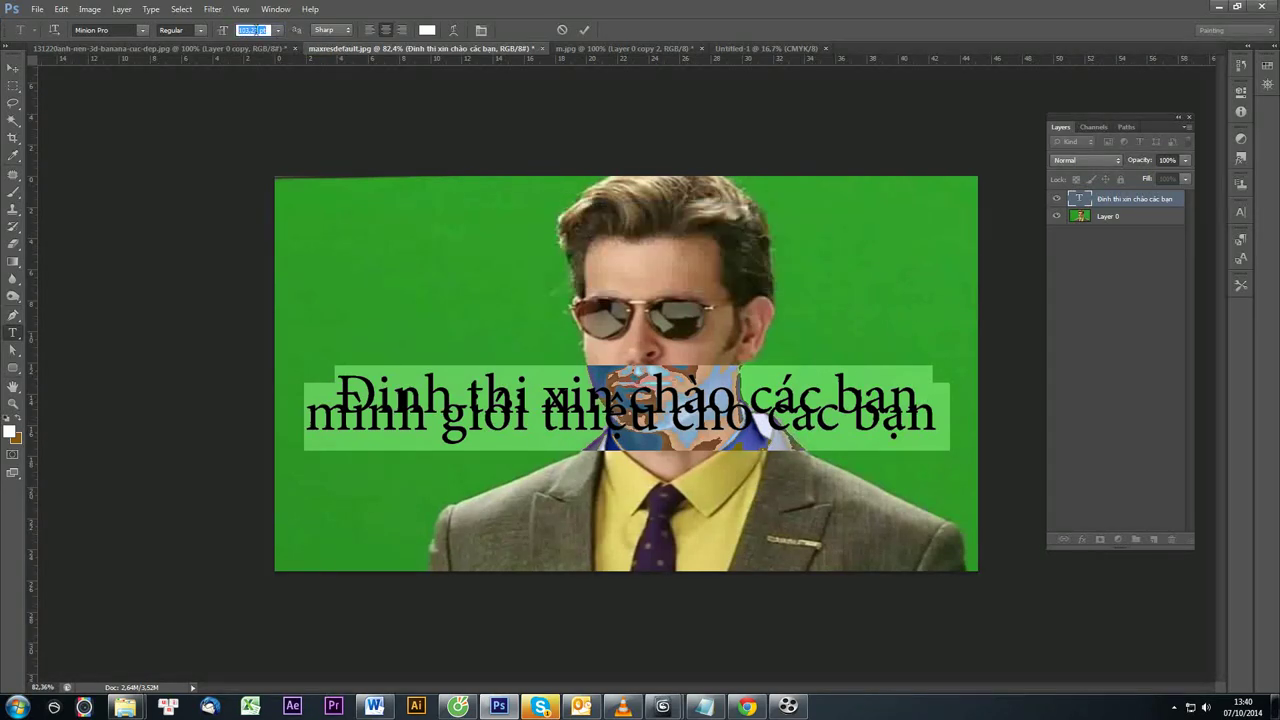
pyautogui.click(278, 30)
pyautogui.click(268, 246)
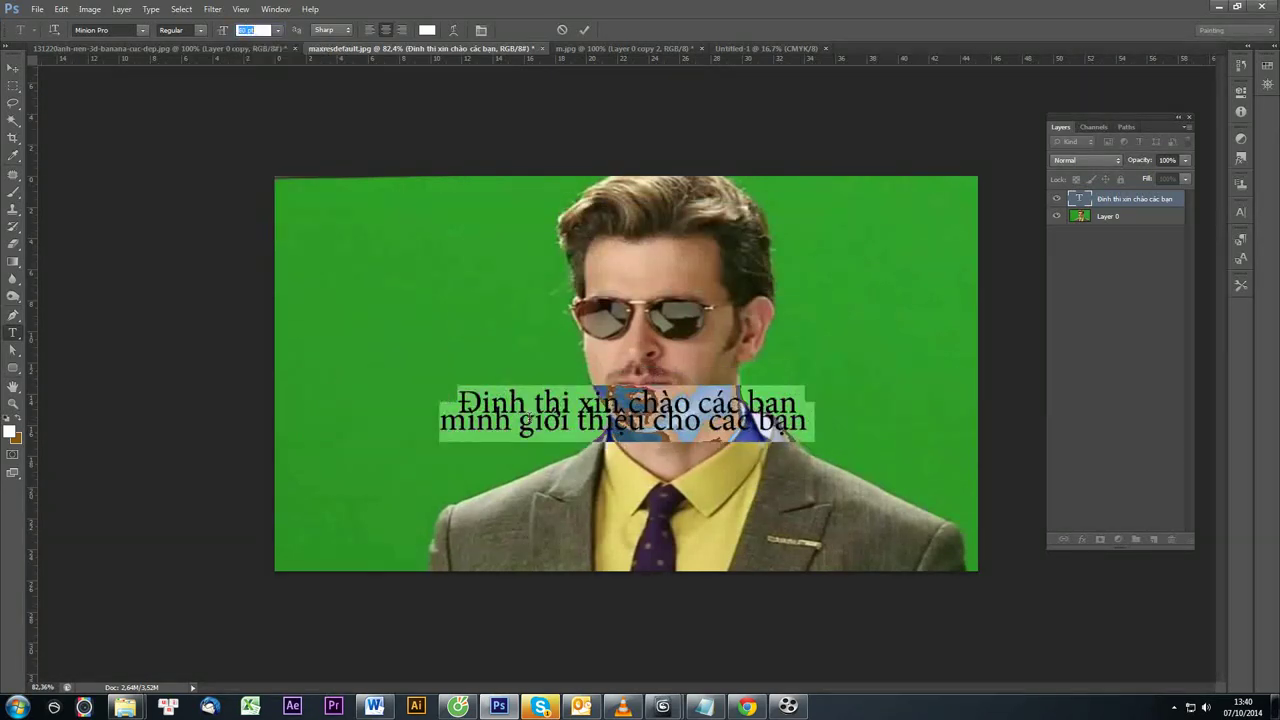
# Set the leading of all the greeting text to Auto.
pyautogui.click(801, 423)
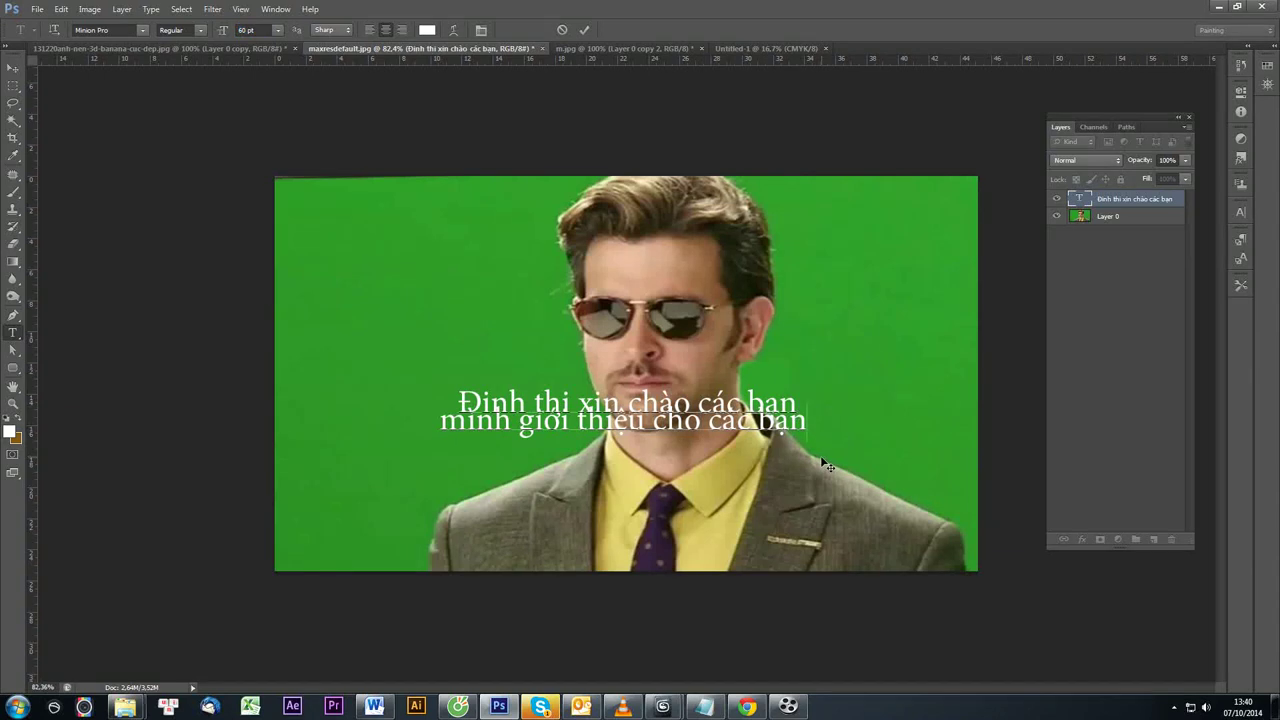
pyautogui.hotkey('ctrl', 't')
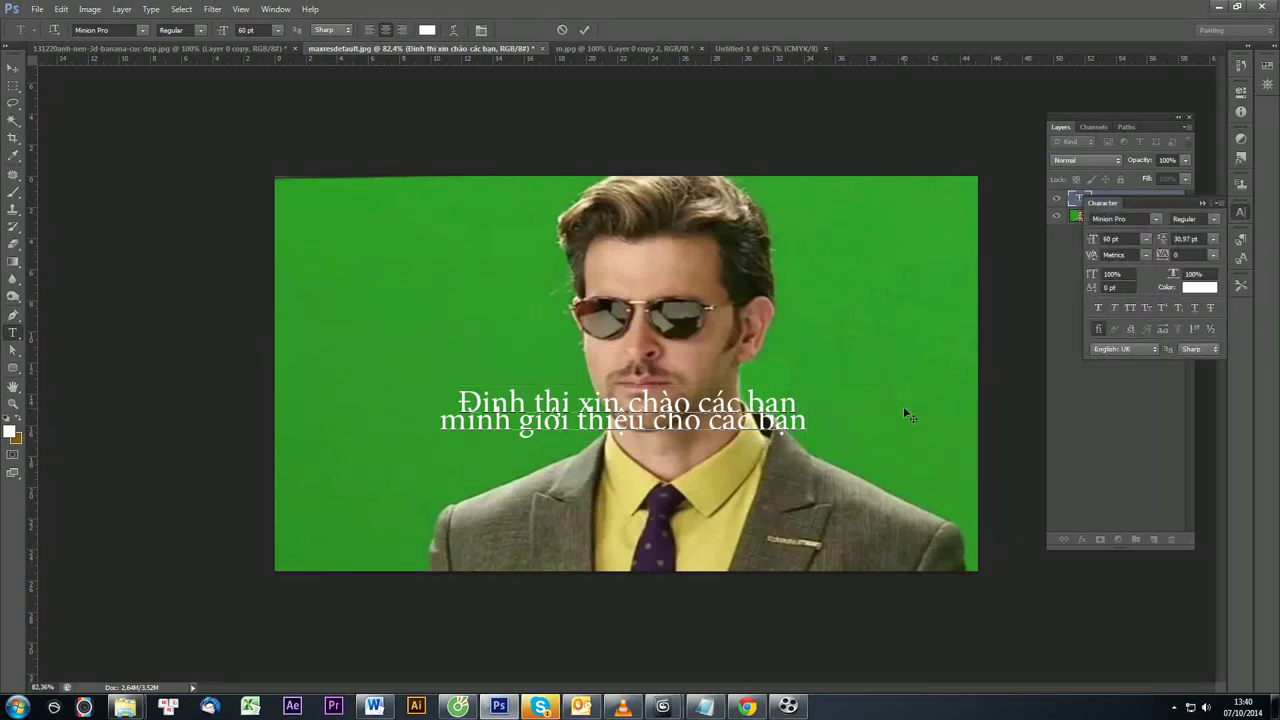
pyautogui.hotkey('ctrl', 'a')
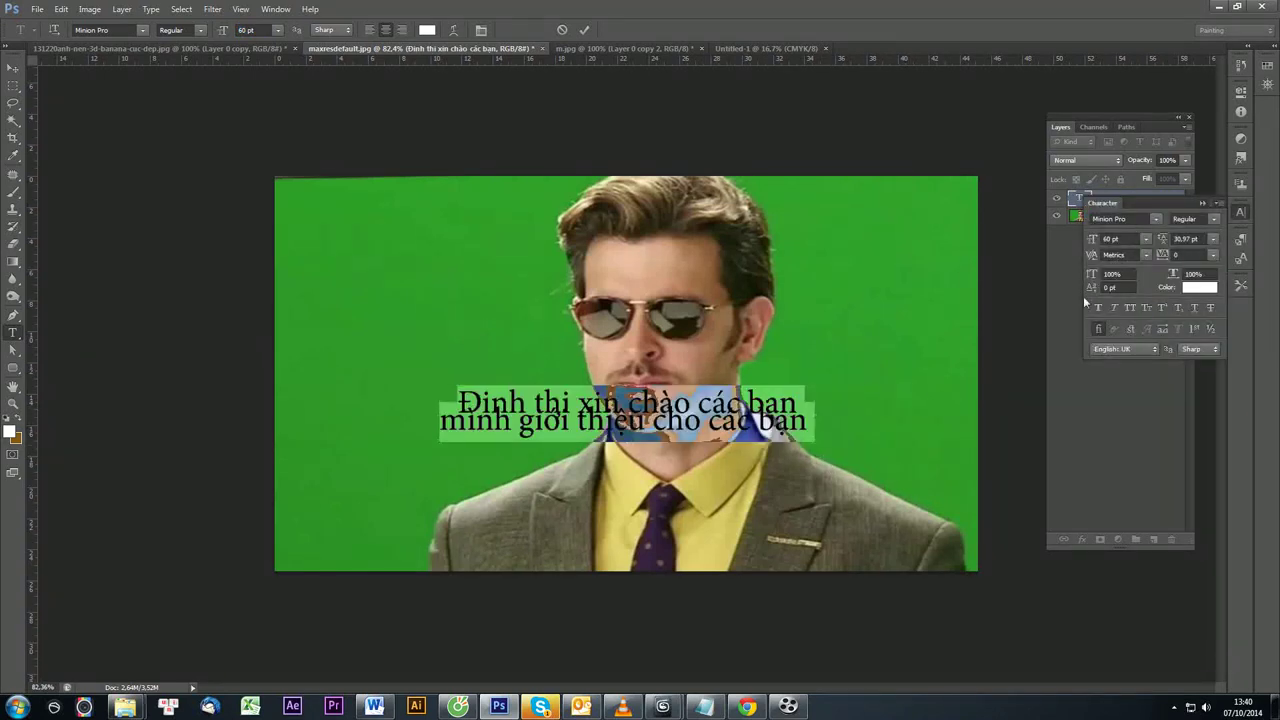
pyautogui.click(1213, 239)
pyautogui.click(1207, 262)
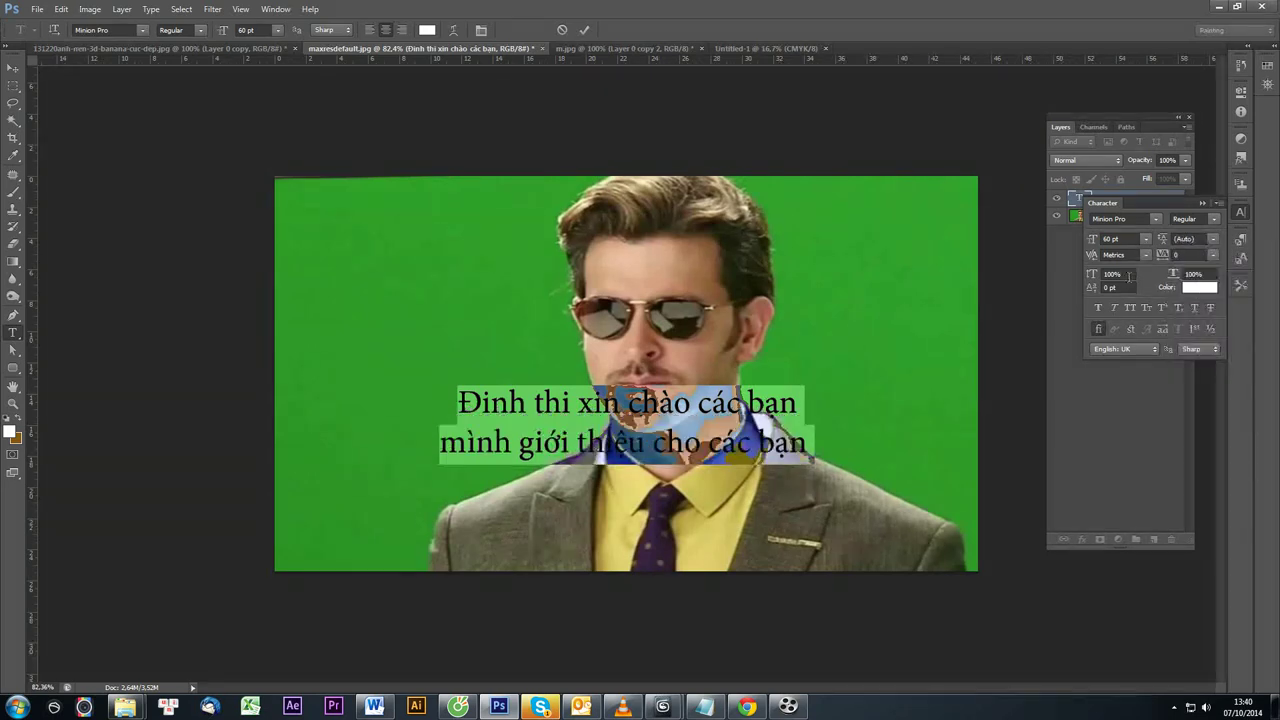
# Add a third text line reading "bản plugin cho photoshop cuc hanh".
pyautogui.click(780, 453)
pyautogui.write('b')
pyautogui.write('ạn plupin cho')
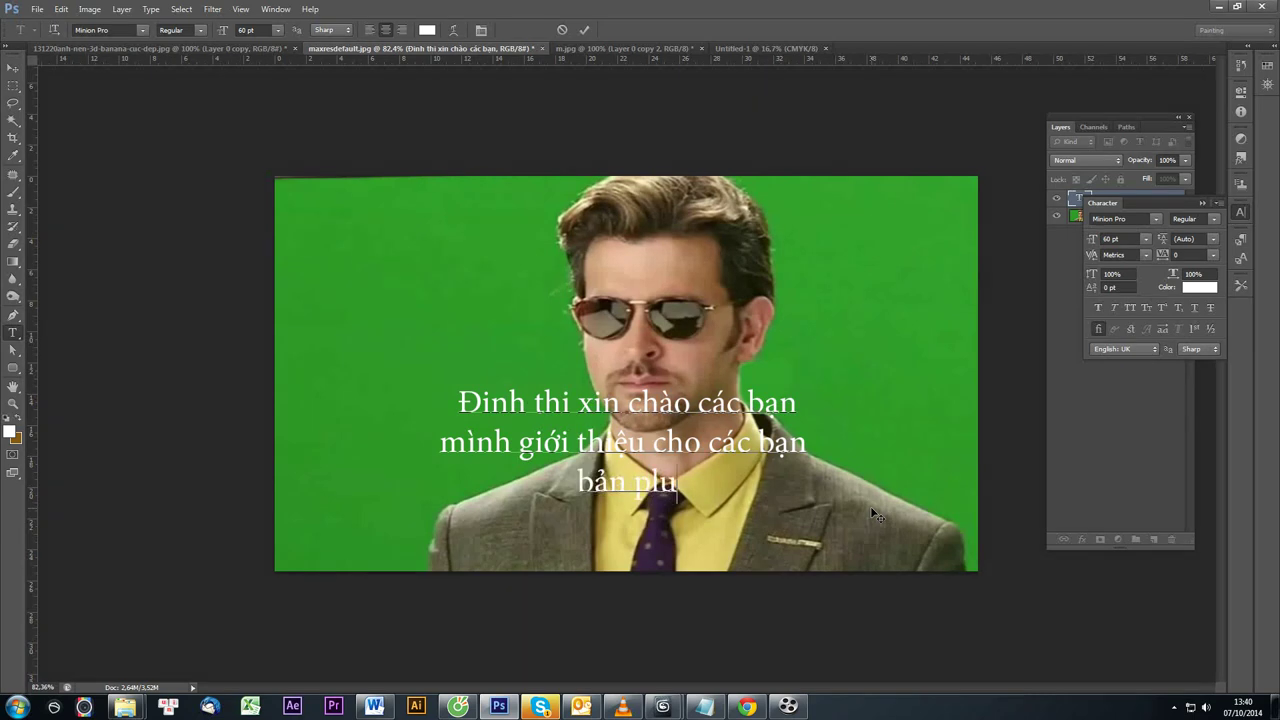
pyautogui.write(' ph')
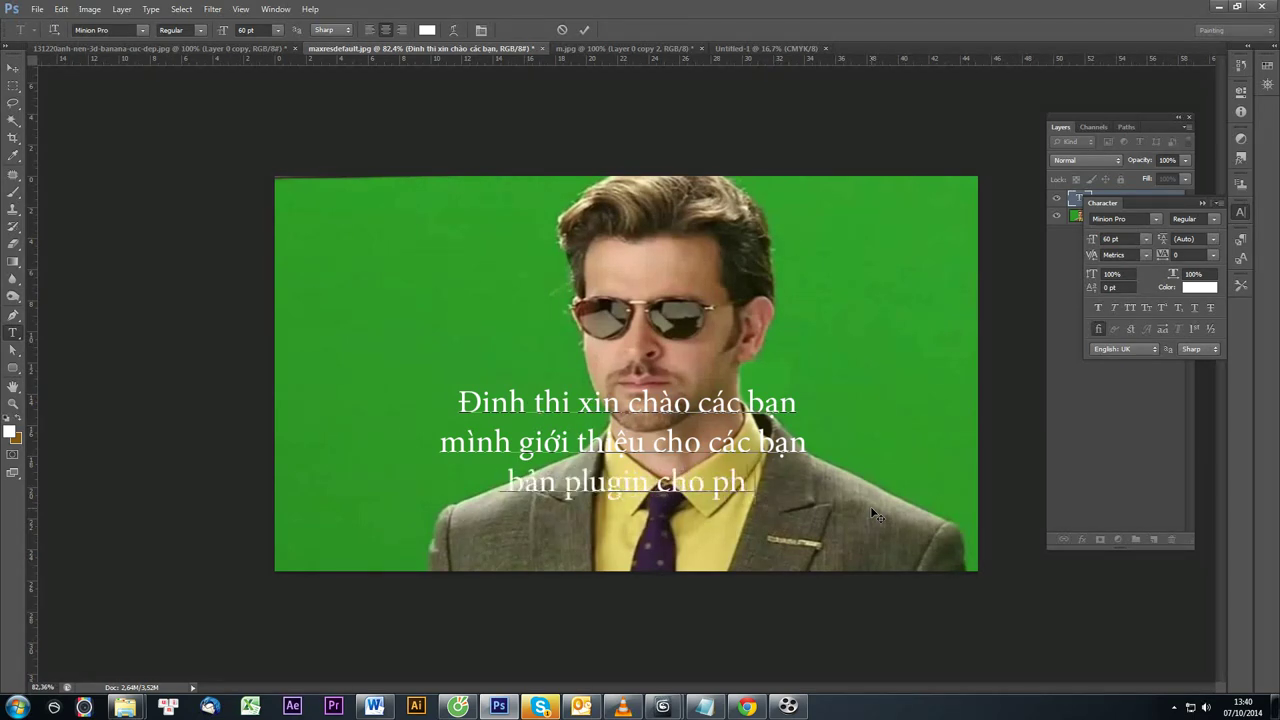
pyautogui.write('otosho')
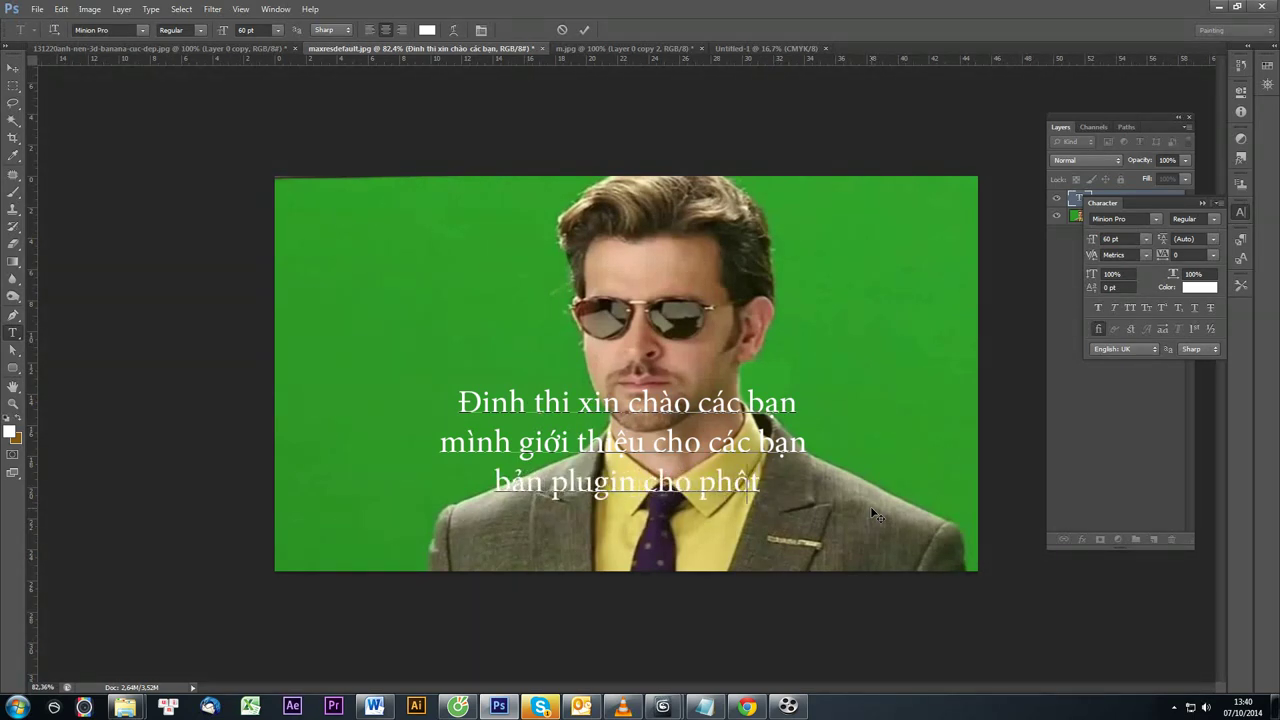
pyautogui.write('p')
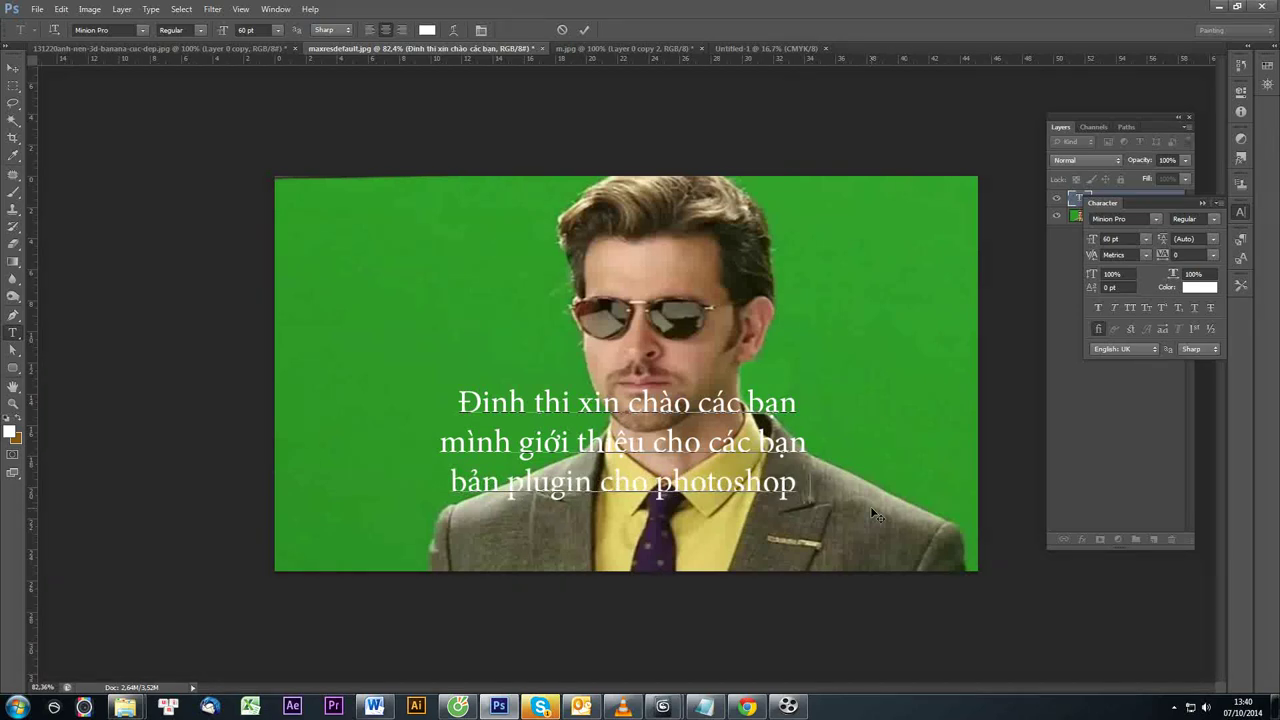
pyautogui.write(' cuc hanh')
# Add a fourth text line reading "trong việc tách nền xanh nhé".
pyautogui.press('Return')
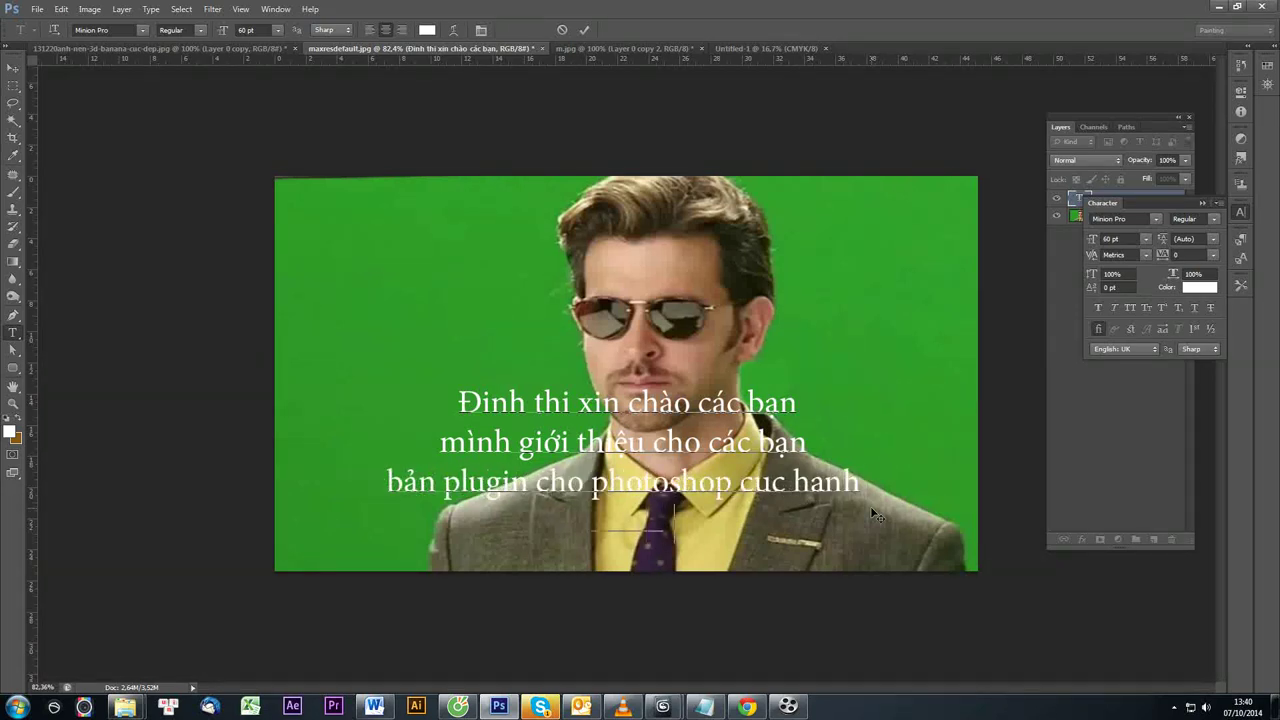
pyautogui.write('trong việc tách nền')
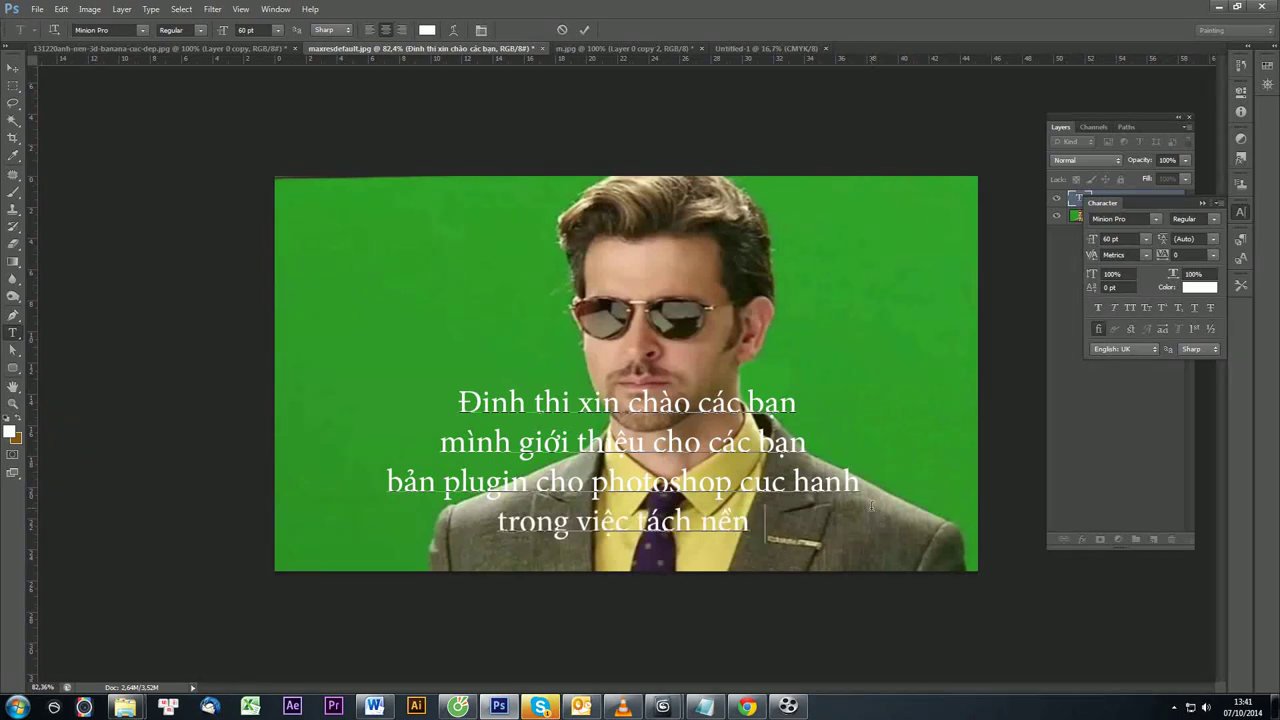
pyautogui.write(' xanh nhé')
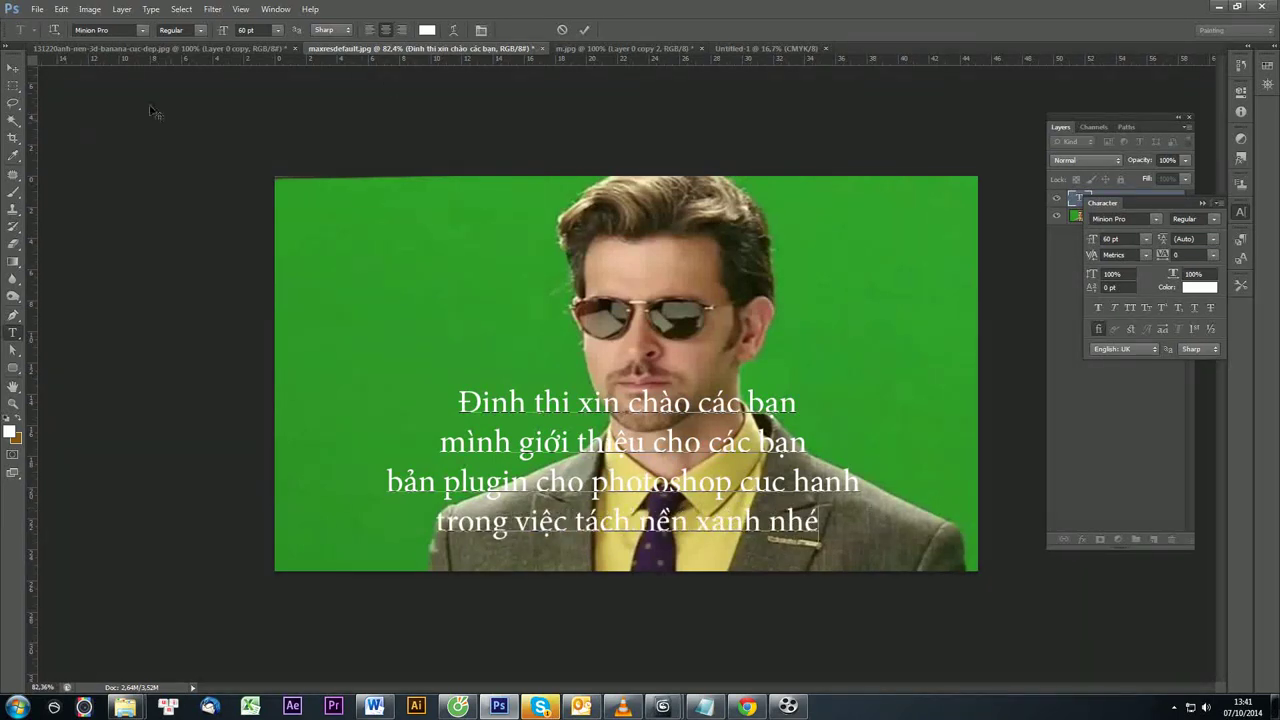
# Finish the text editing, hide the text layer and place it below Layer 0.
pyautogui.click(16, 68)
pyautogui.moveTo(559, 357); pyautogui.dragTo(493, 255)
pyautogui.click(1056, 199)
pyautogui.moveTo(1134, 201); pyautogui.dragTo(1139, 242)
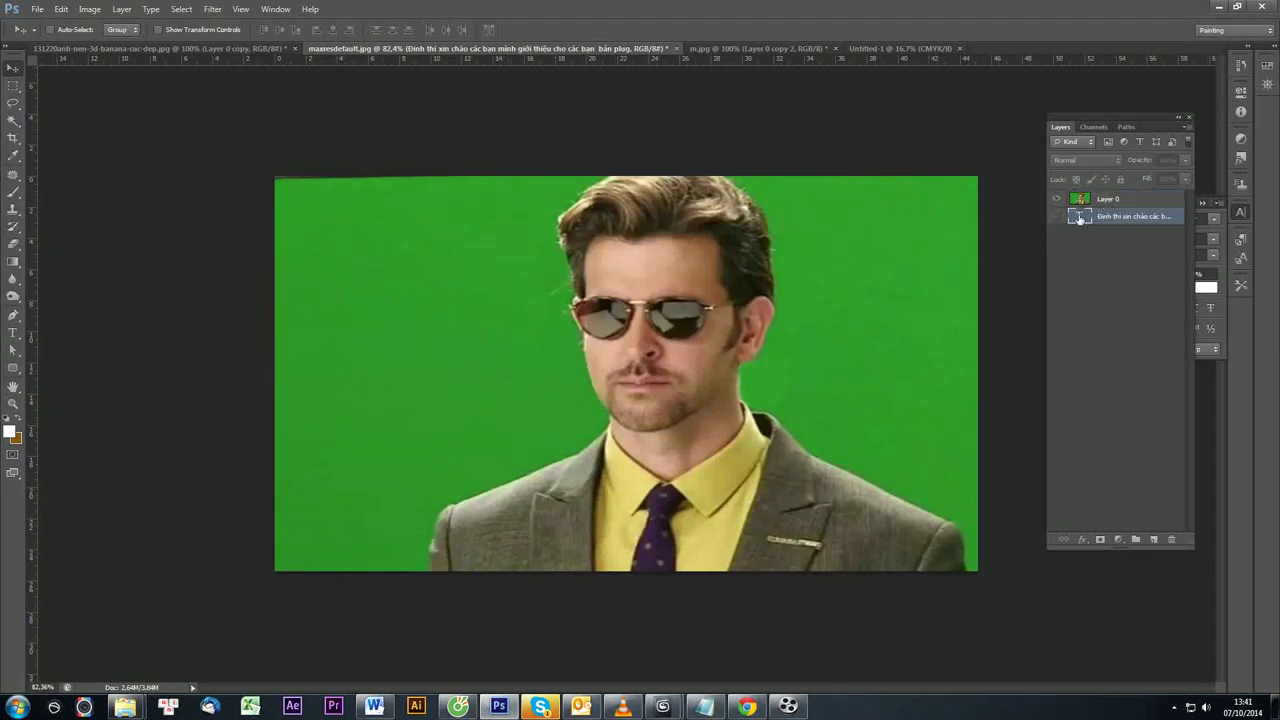
# Duplicate Layer 0, the green-screen photo, keeping the suggested name Layer 0 copy.
pyautogui.click(1107, 202)
pyautogui.rightClick(1143, 200)
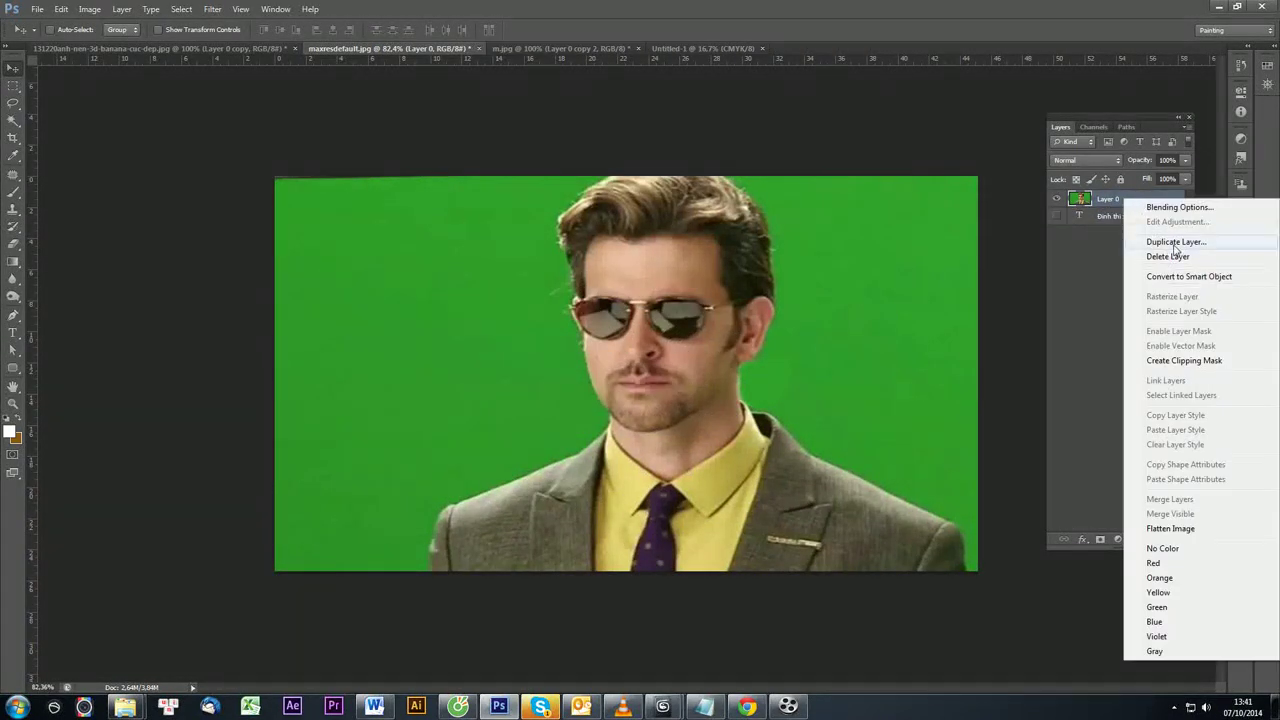
pyautogui.click(1165, 240)
pyautogui.click(958, 246)
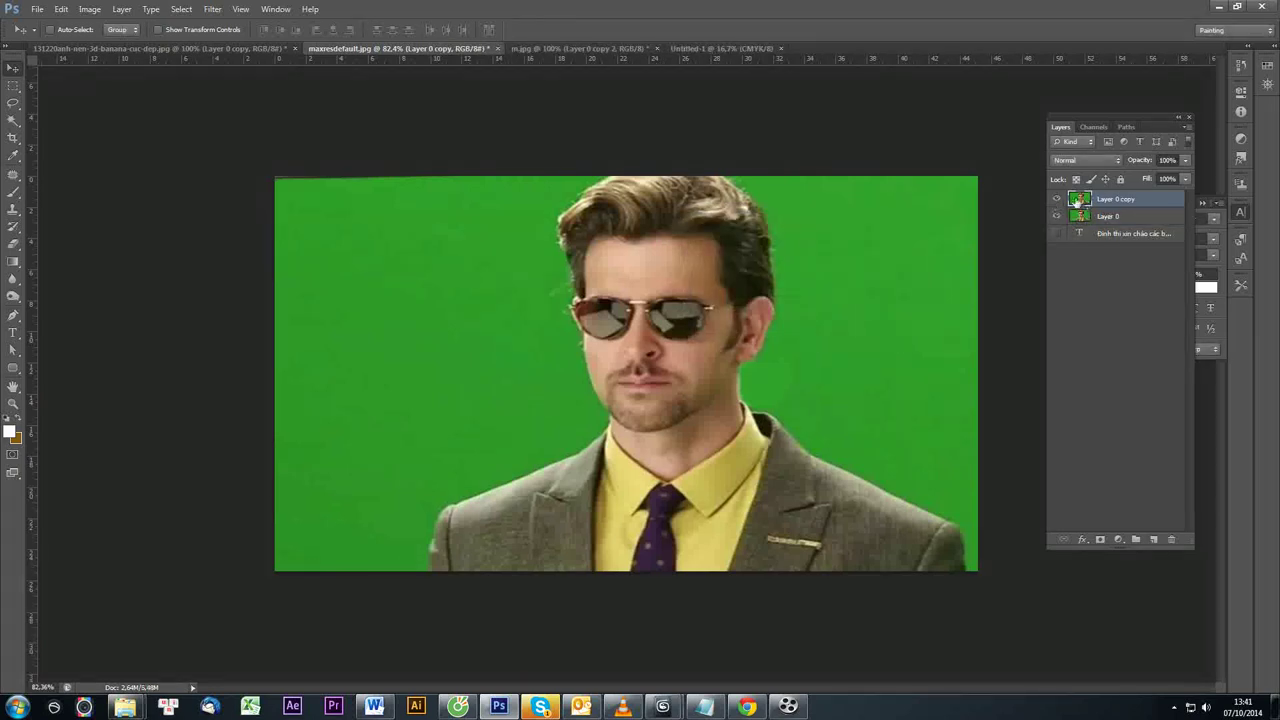
# Open the Digital Anarchy Primatte filter on Layer 0 copy.
pyautogui.click(212, 9)
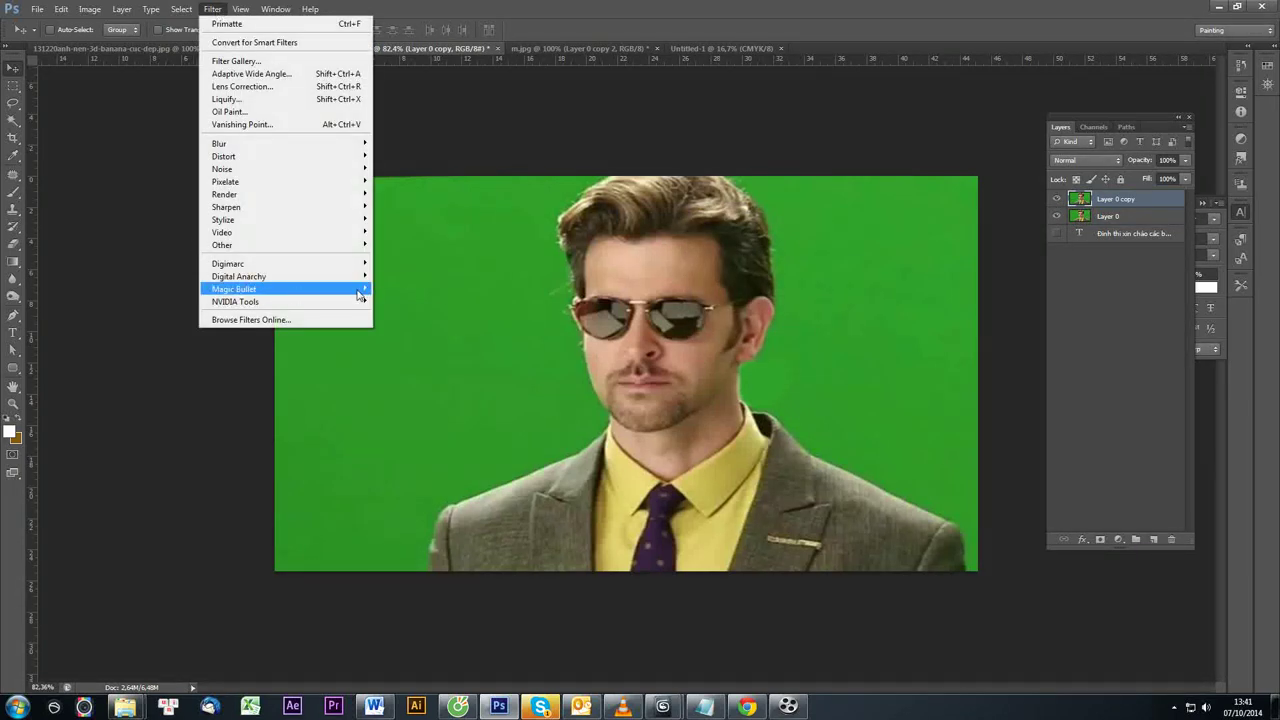
pyautogui.moveTo(367, 281)
pyautogui.click(405, 288)
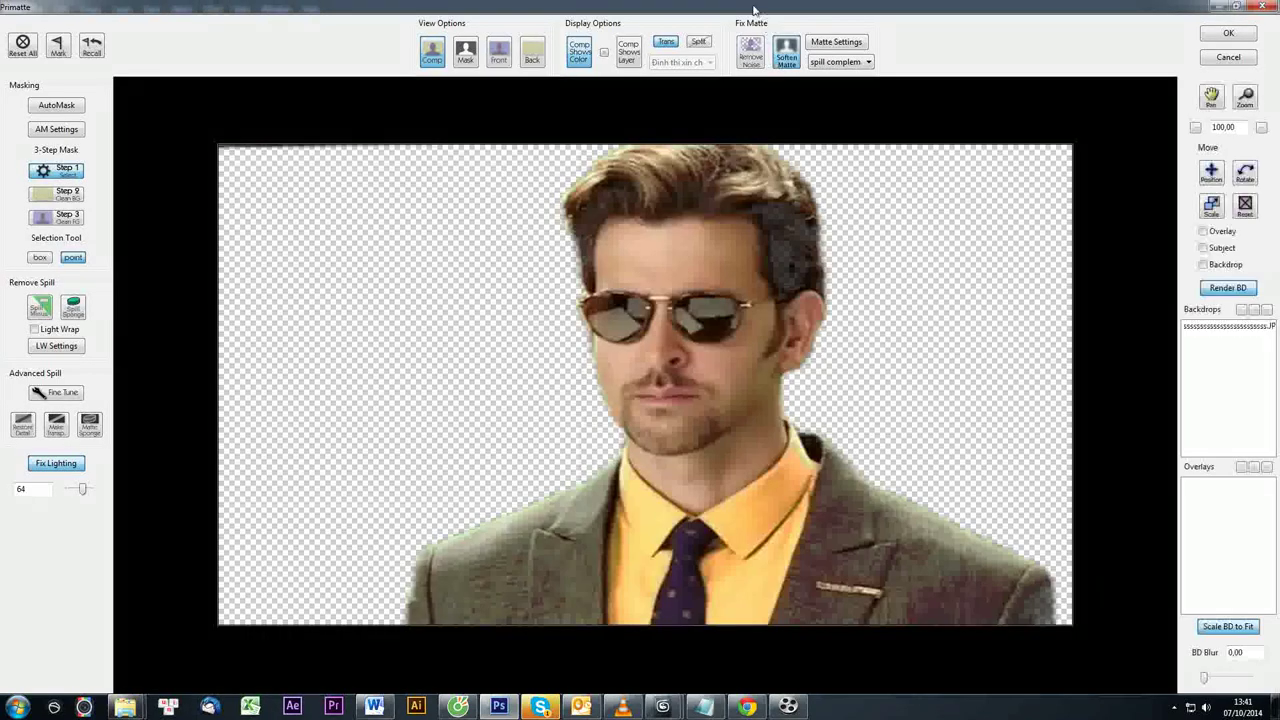
pyautogui.moveTo(754, 9); pyautogui.dragTo(533, 45)
pyautogui.click(898, 43)
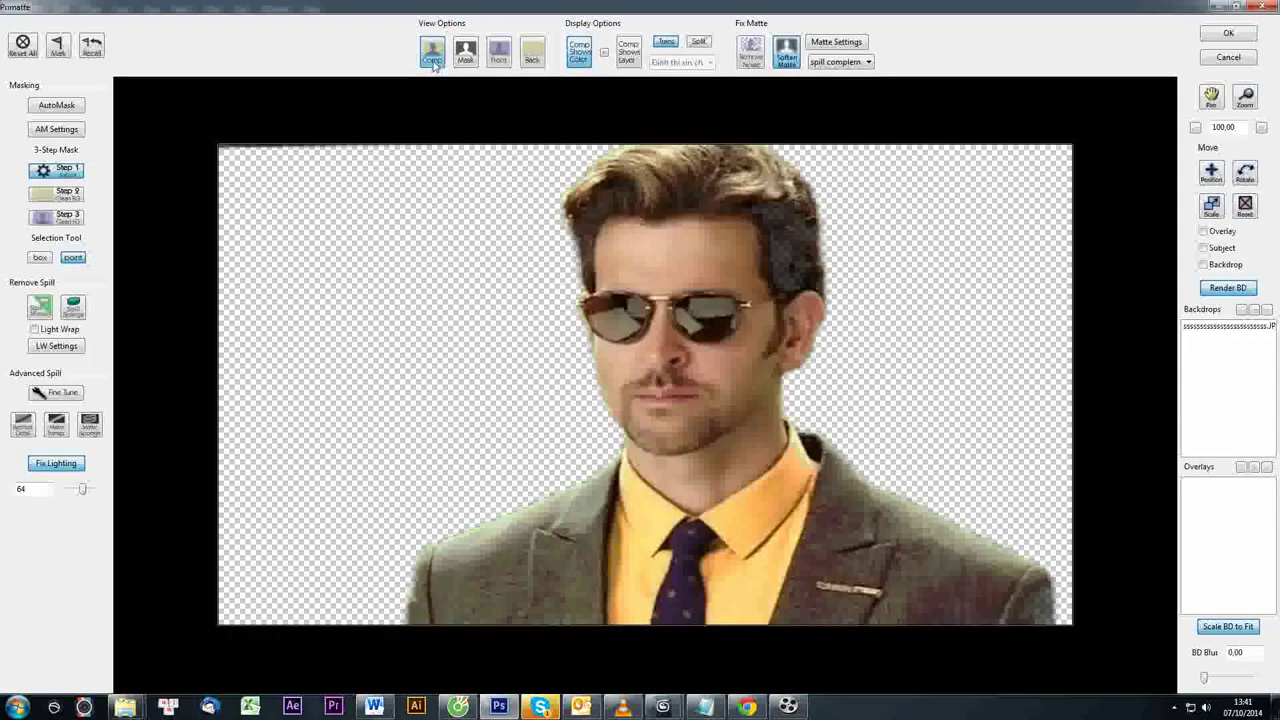
# View the mask, foreground and background in turn, and remove the loaded image from the backdrops.
pyautogui.click(465, 55)
pyautogui.click(498, 55)
pyautogui.click(532, 55)
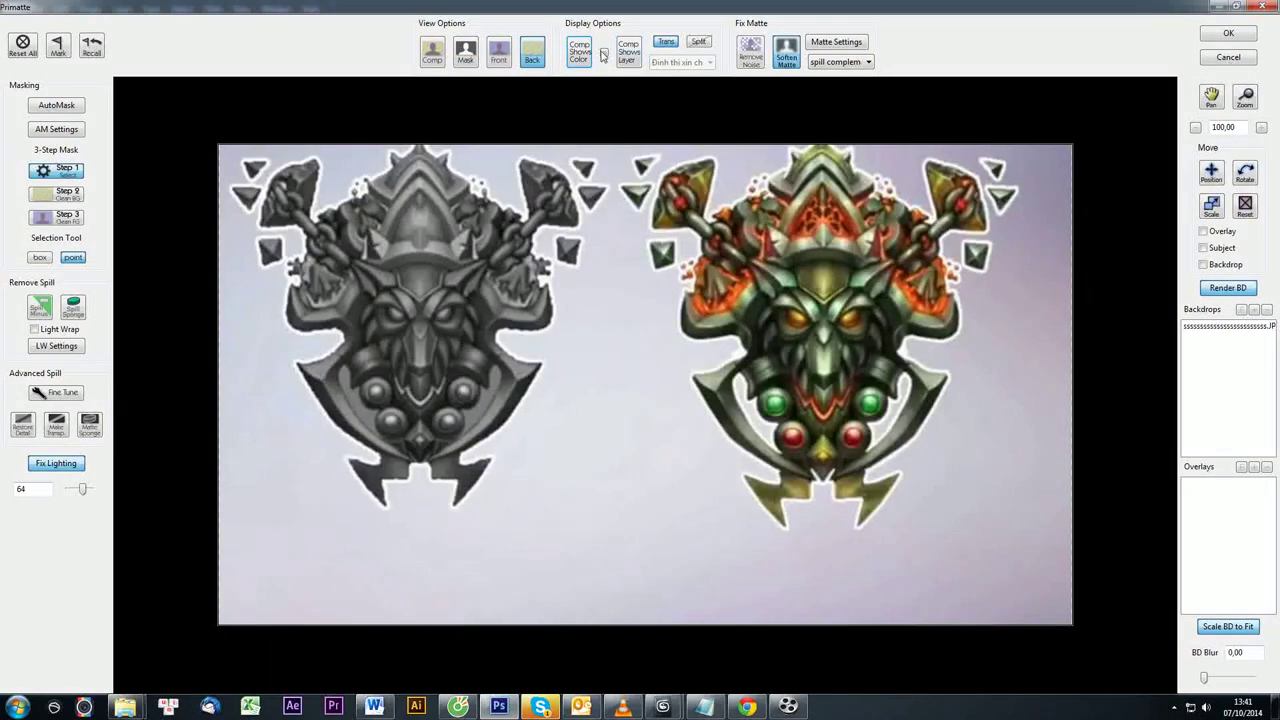
pyautogui.click(1228, 327)
pyautogui.click(1267, 310)
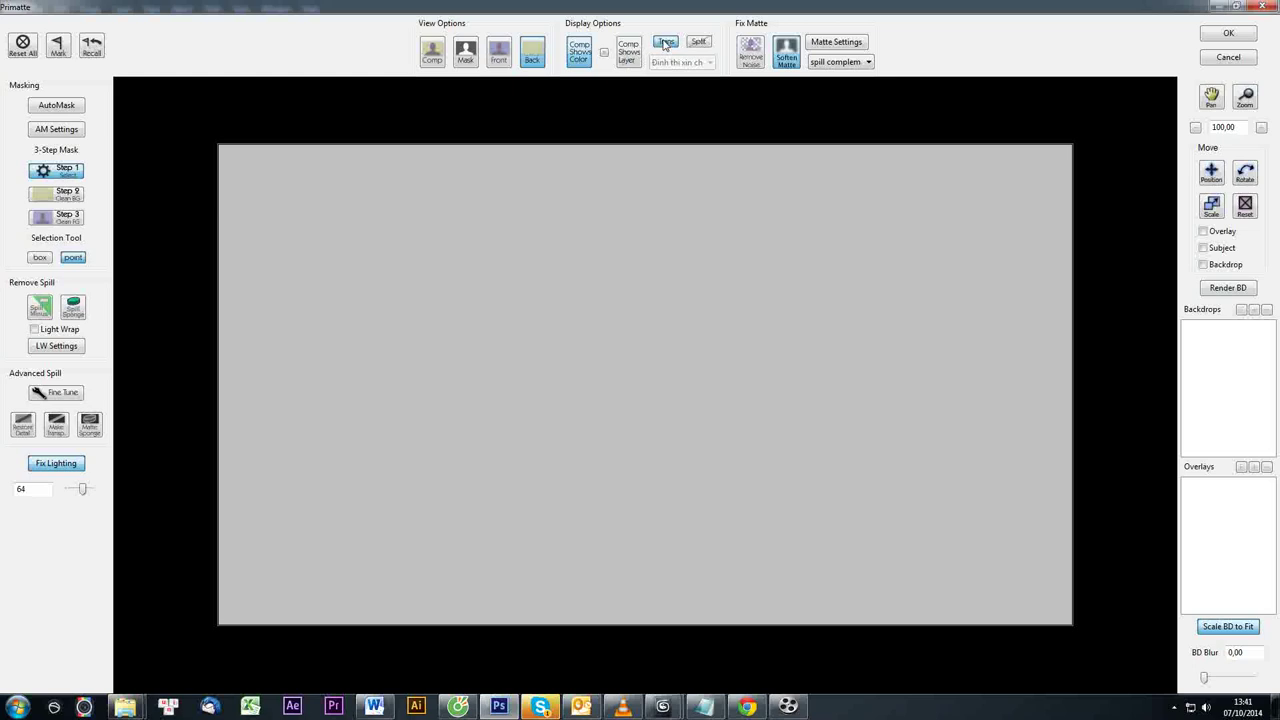
# Show the foreground view, try the transparent display option and make the composite show the text layer behind the subject.
pyautogui.click(498, 55)
pyautogui.click(672, 44)
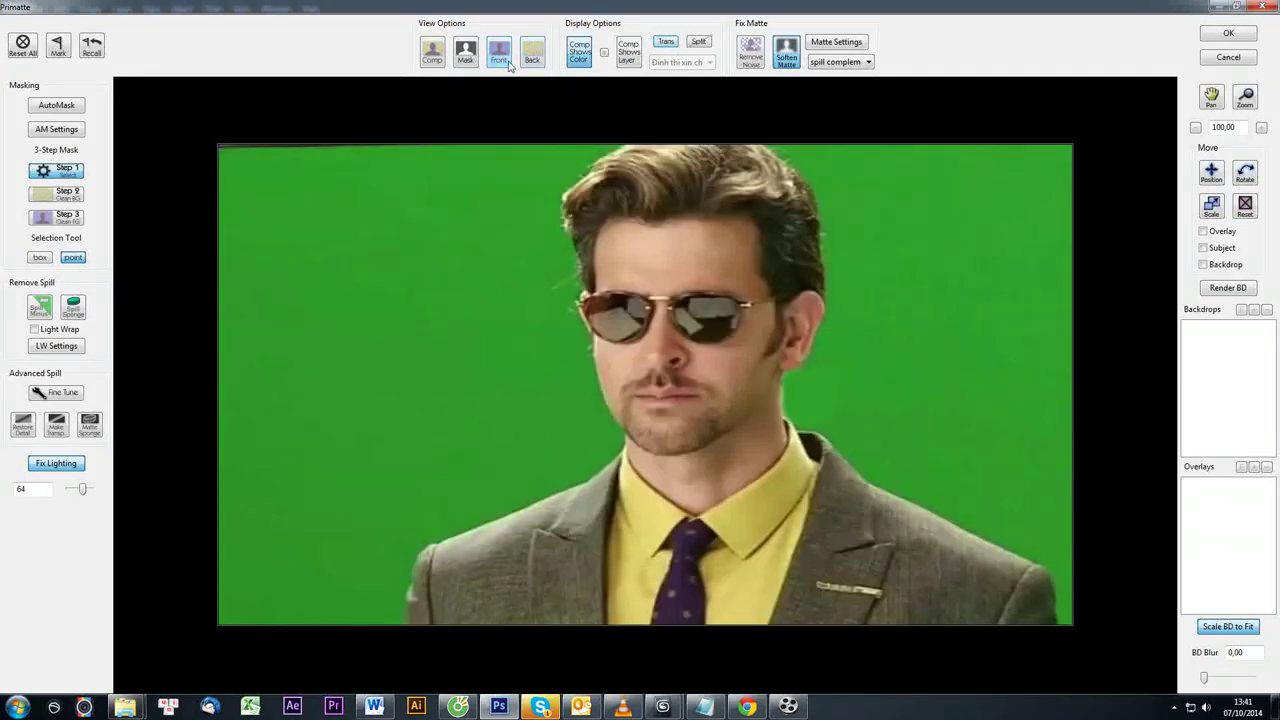
pyautogui.click(666, 43)
pyautogui.click(630, 52)
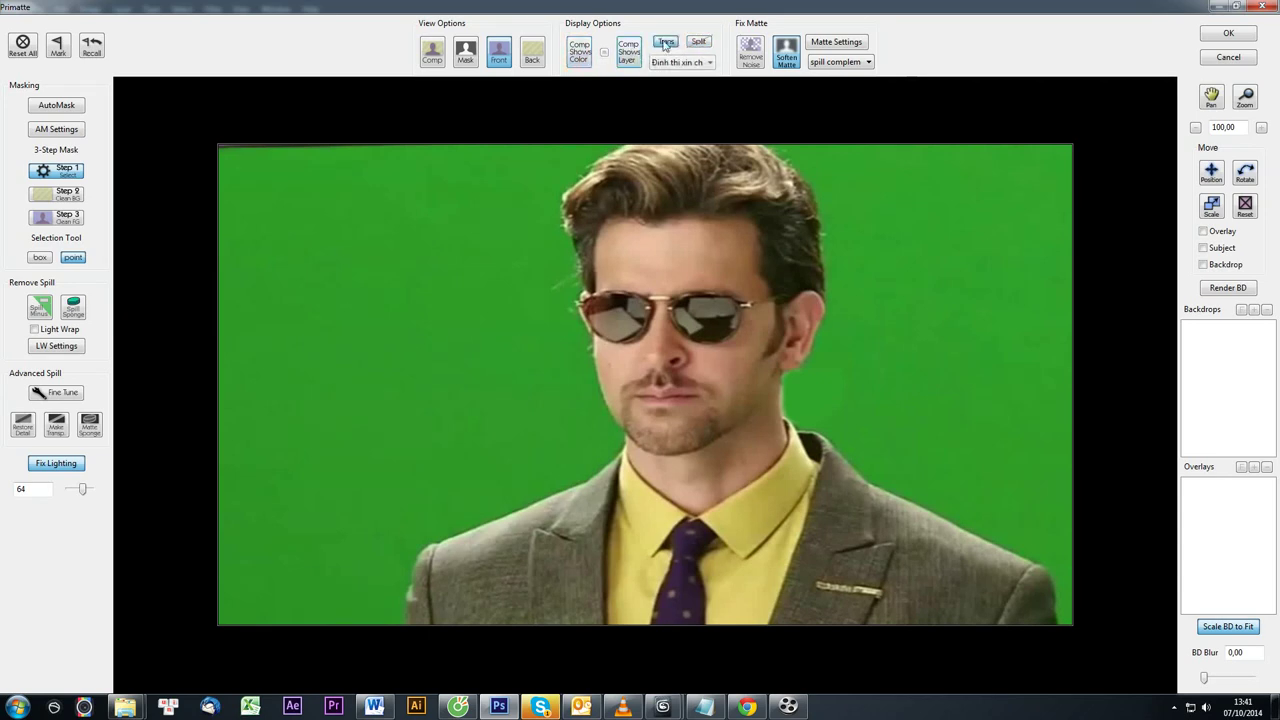
# Compare the mask, composite, background and foreground views, and return the composite display to a solid colour.
pyautogui.click(467, 57)
pyautogui.click(435, 60)
pyautogui.click(532, 55)
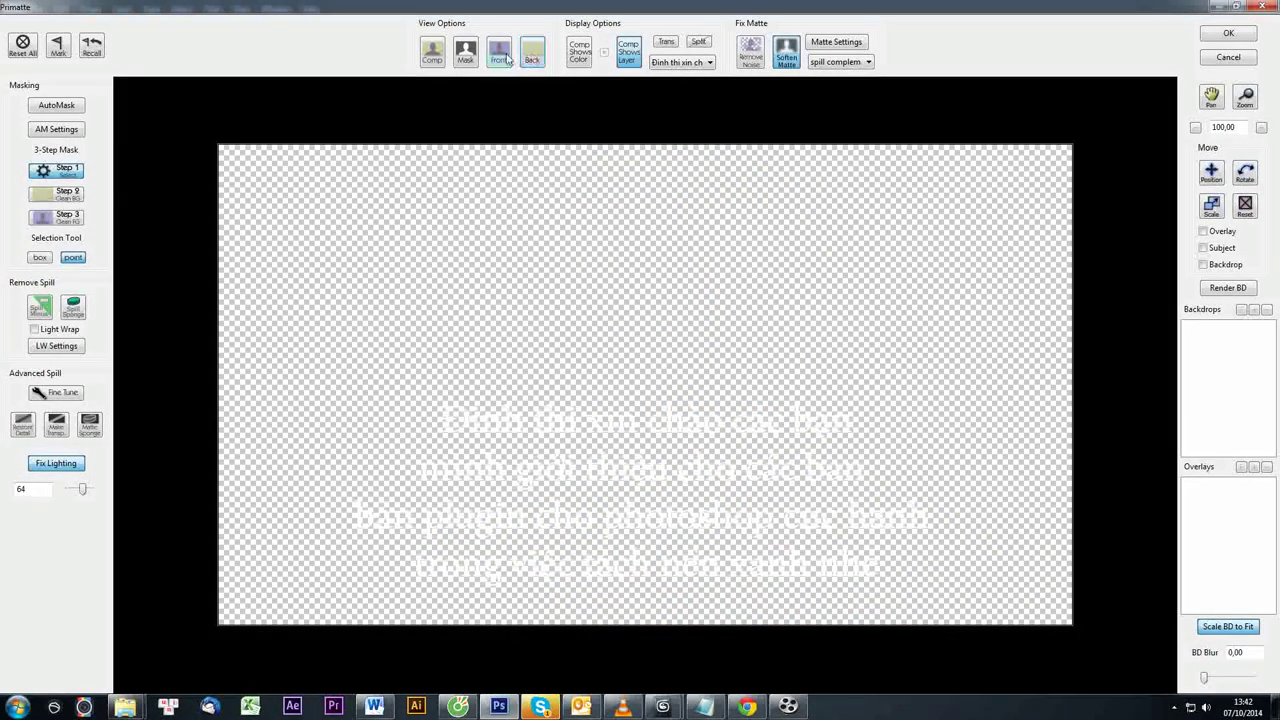
pyautogui.click(505, 57)
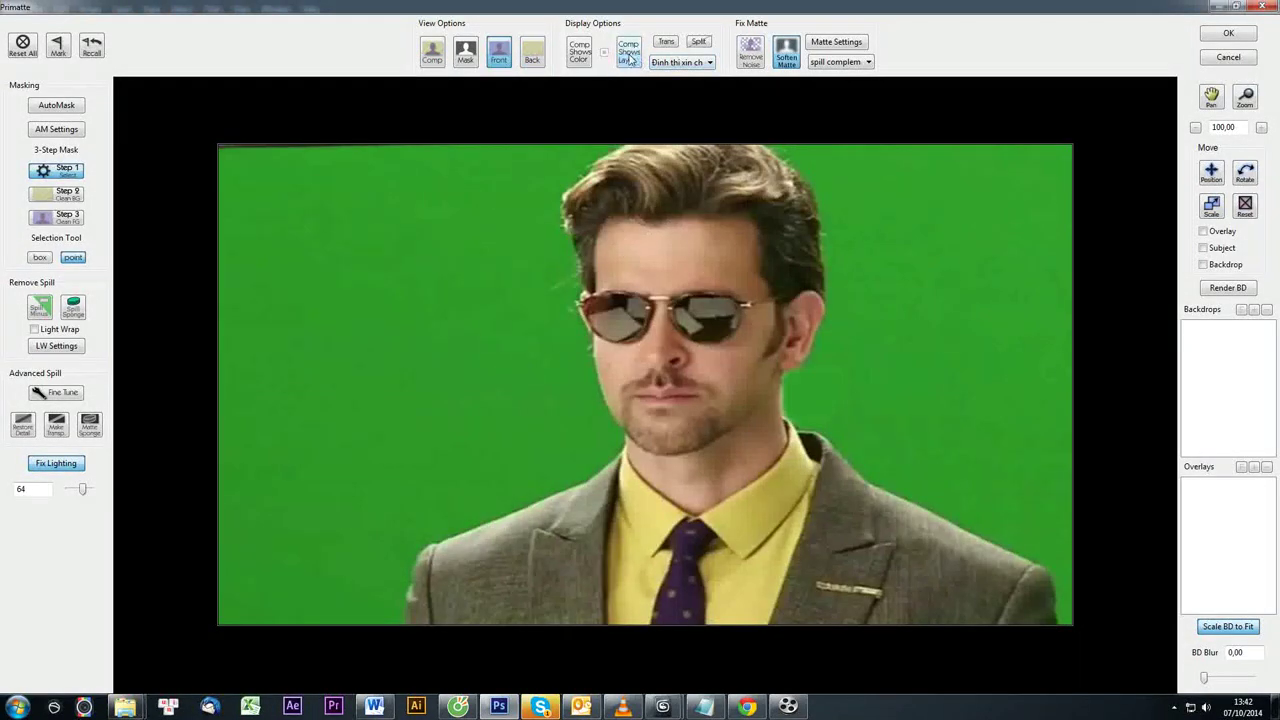
pyautogui.click(580, 52)
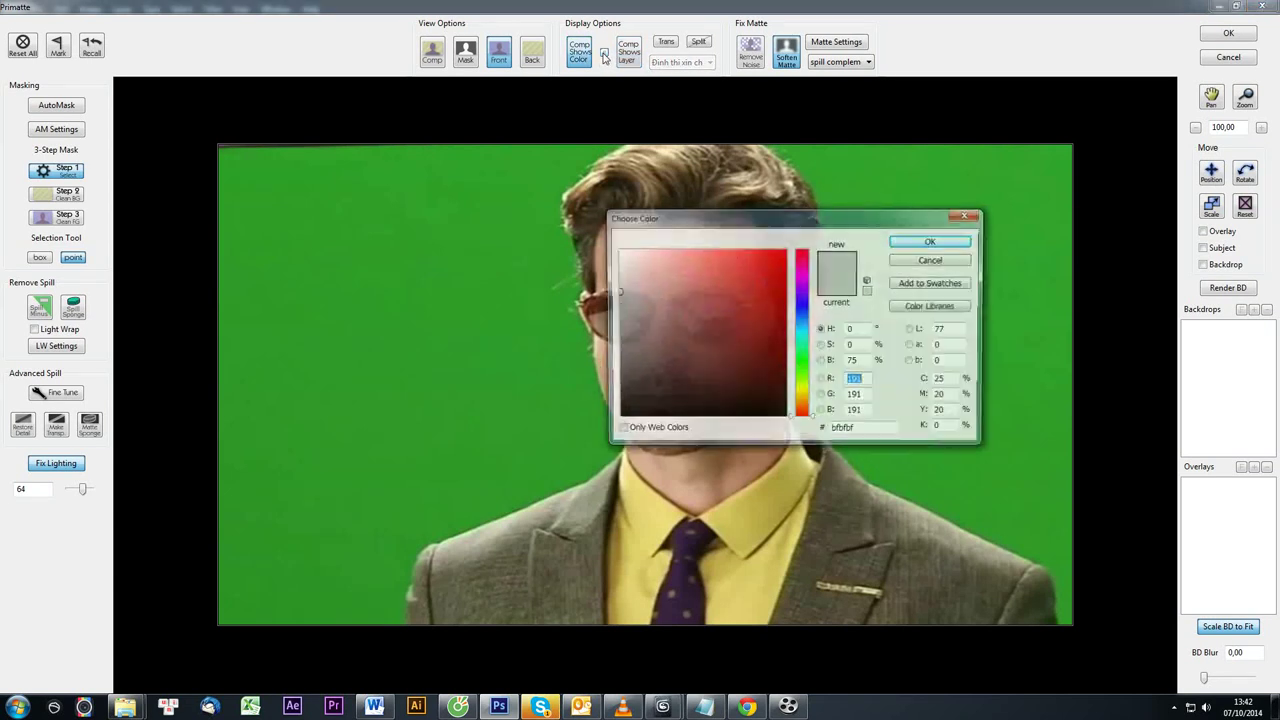
# Accept the current backdrop colour, show the composite view and set its solid display colour to red c21313.
pyautogui.click(929, 238)
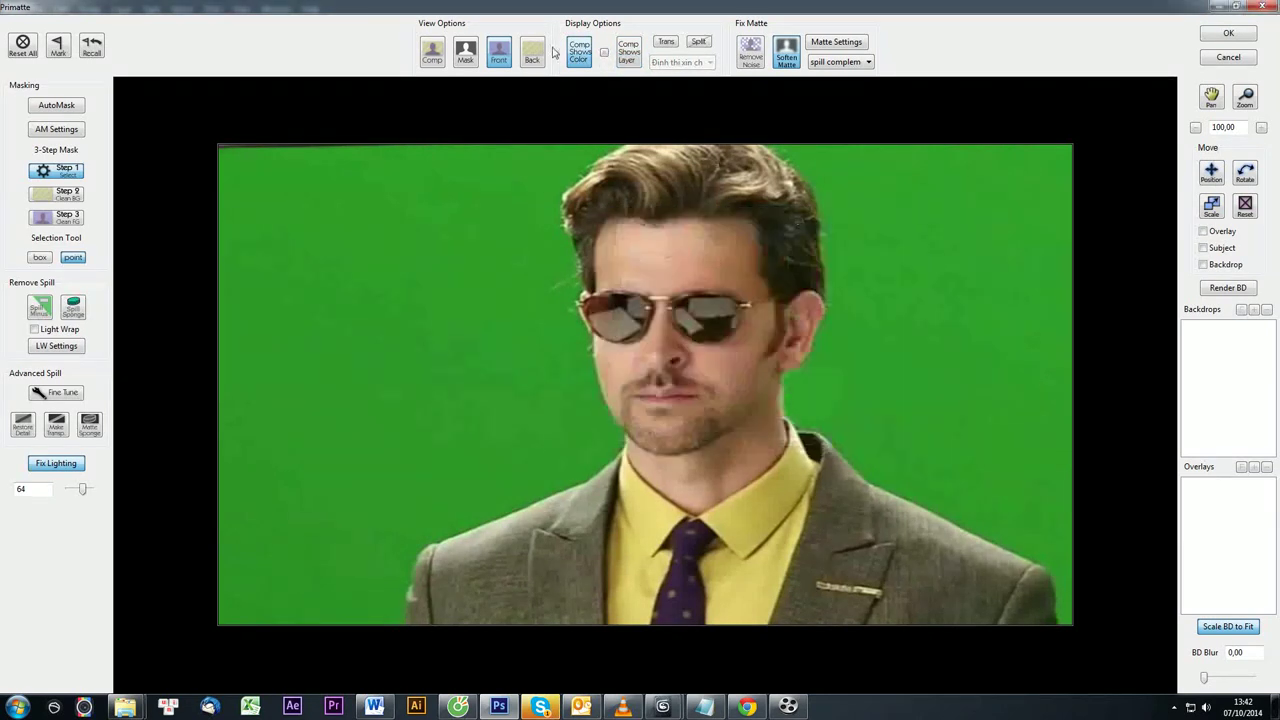
pyautogui.click(438, 51)
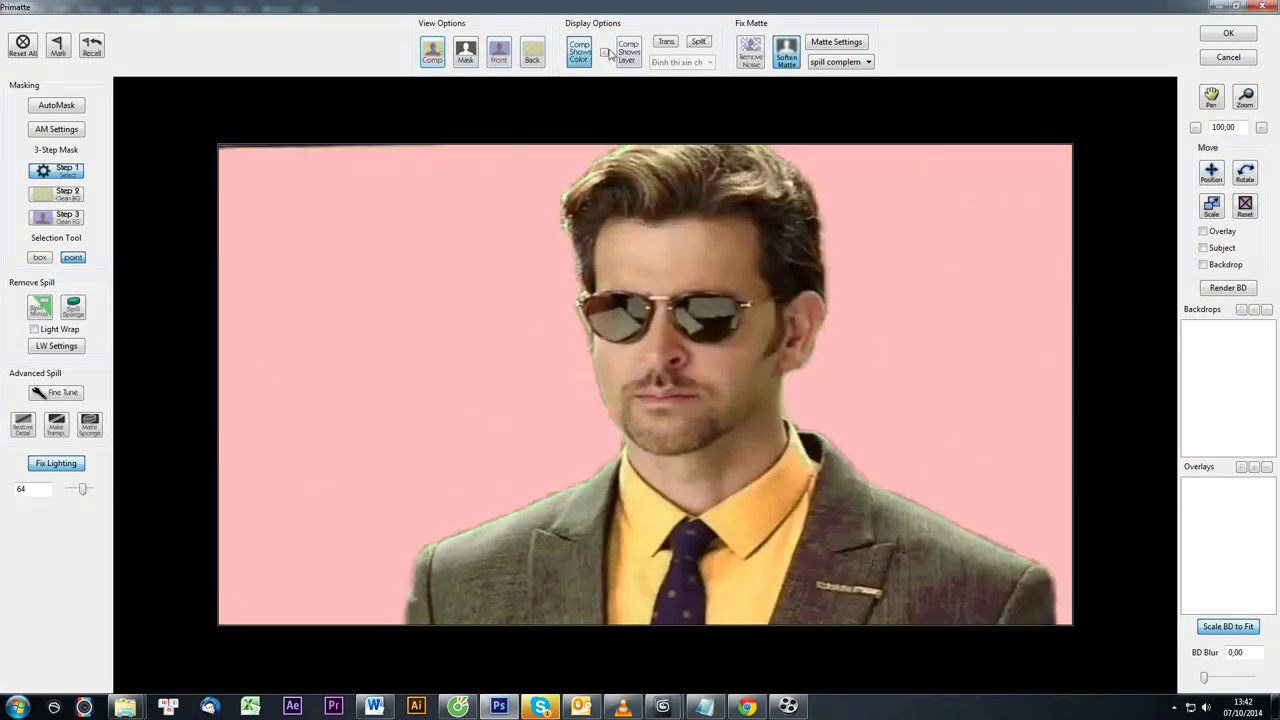
pyautogui.click(605, 52)
pyautogui.click(786, 373)
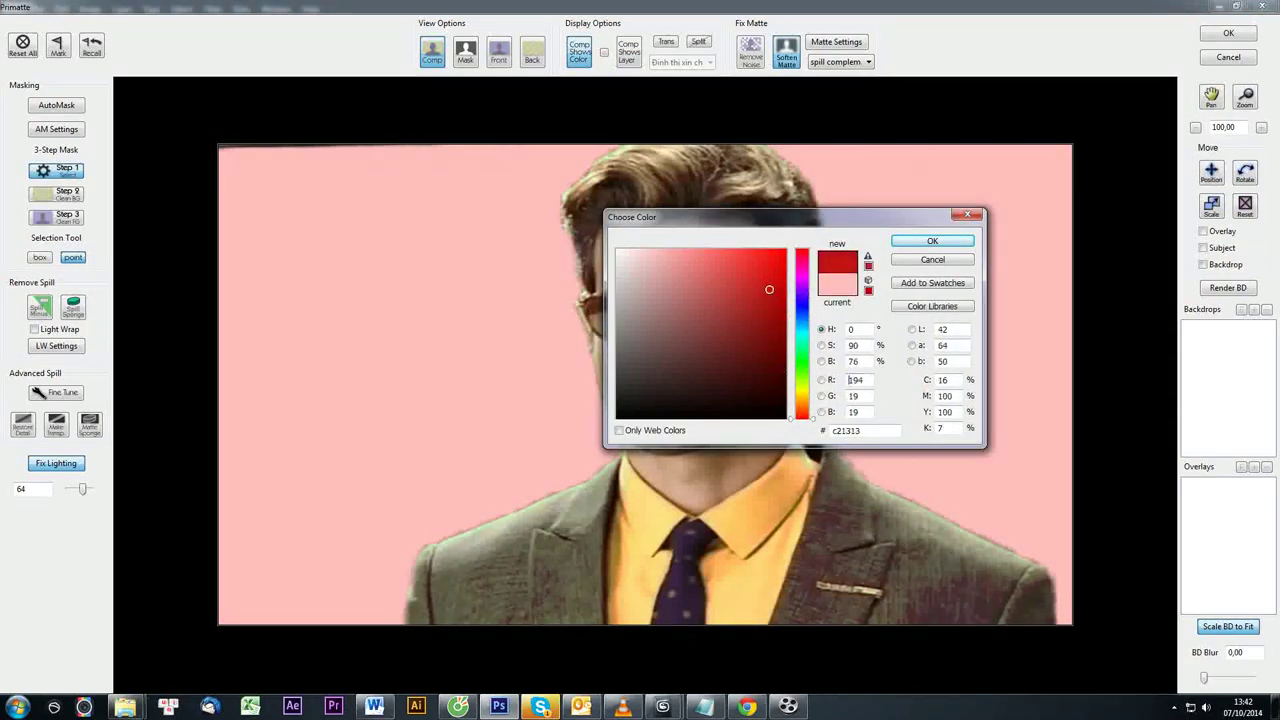
pyautogui.click(769, 289)
pyautogui.press('Return')
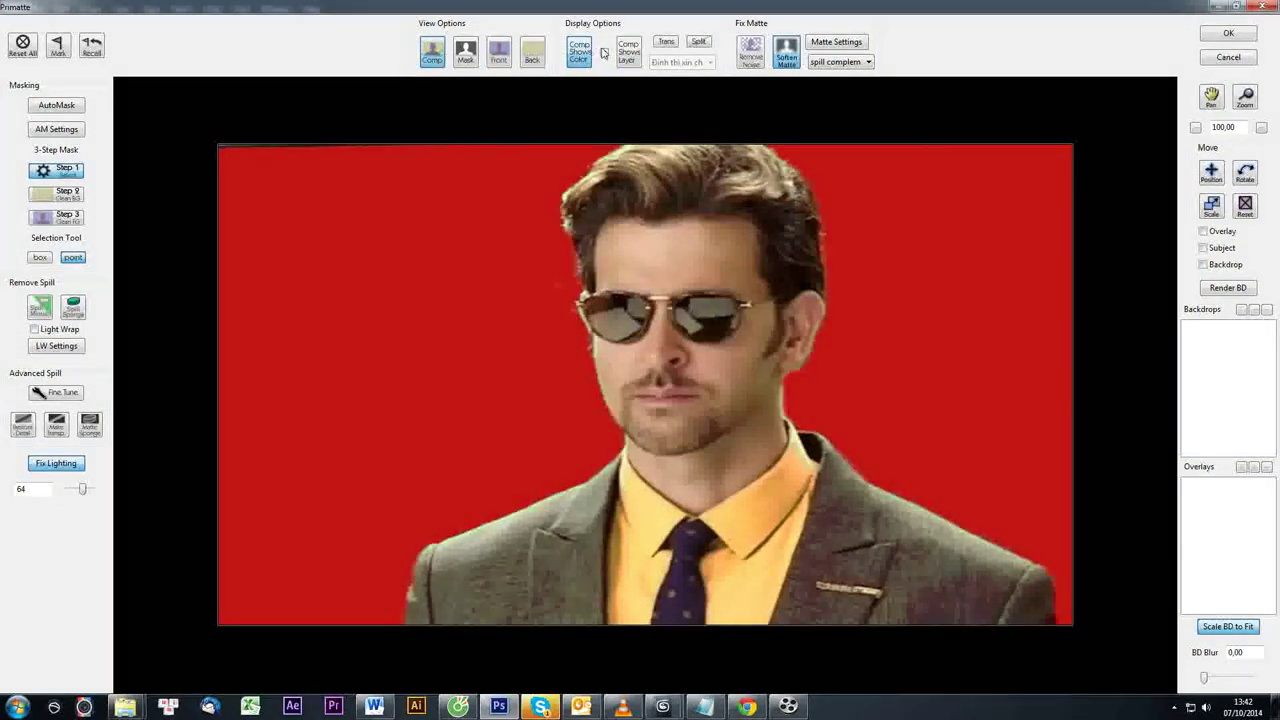
# Compare the composite over the solid colour and over the text layer, ending with the text layer shown behind the subject.
pyautogui.click(628, 52)
pyautogui.click(580, 52)
pyautogui.click(628, 52)
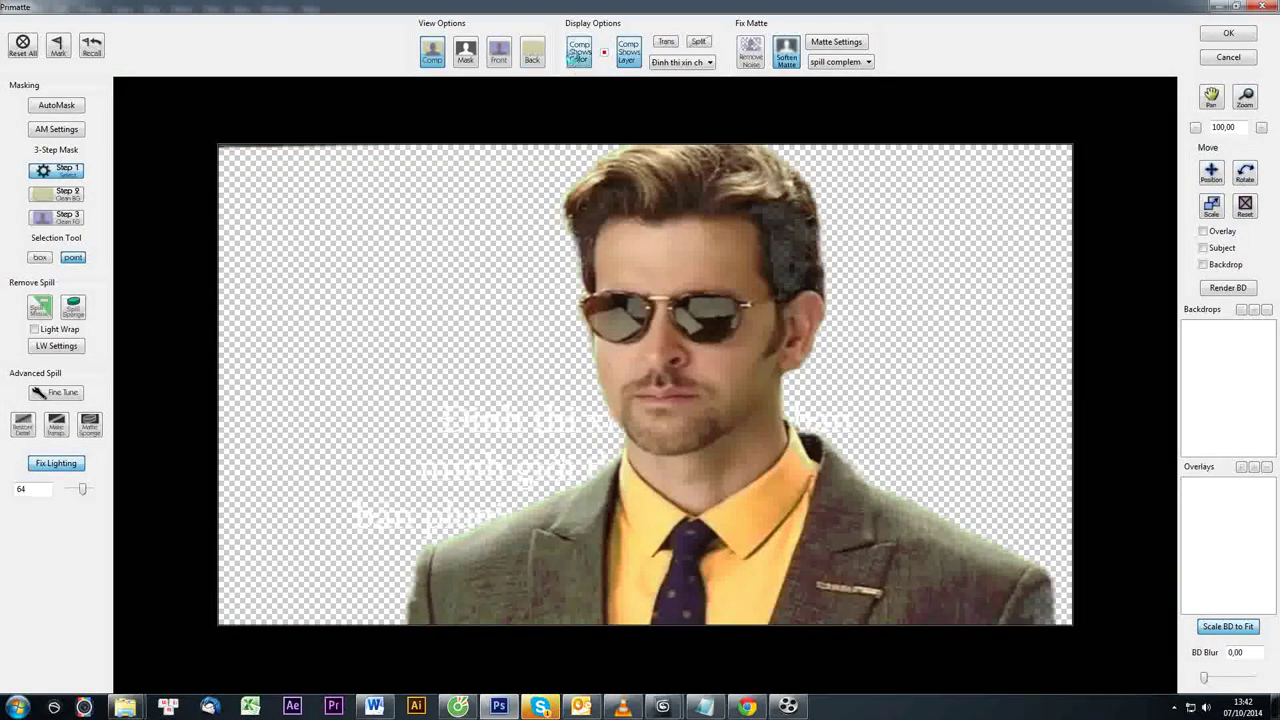
pyautogui.click(577, 58)
pyautogui.click(604, 54)
pyautogui.click(928, 244)
pyautogui.click(630, 54)
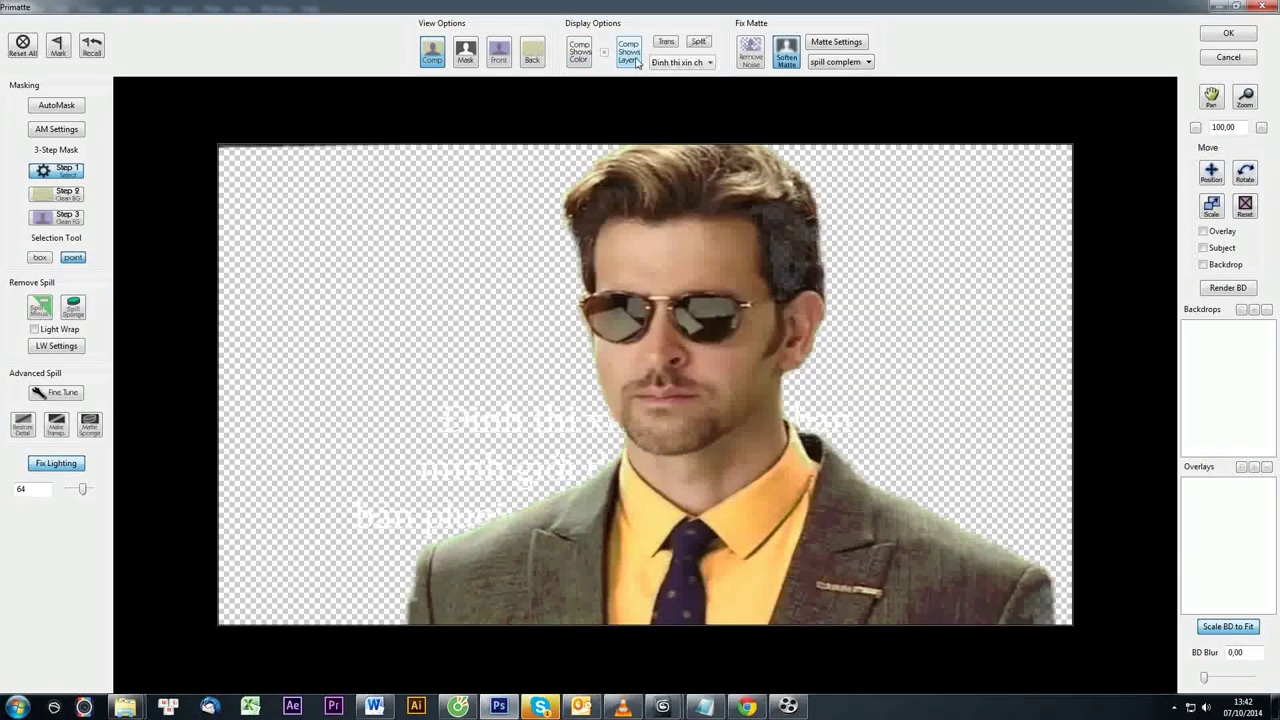
# Apply the Primatte key to Layer 0 copy and hide the original Layer 0 to inspect the cutout.
pyautogui.click(1212, 34)
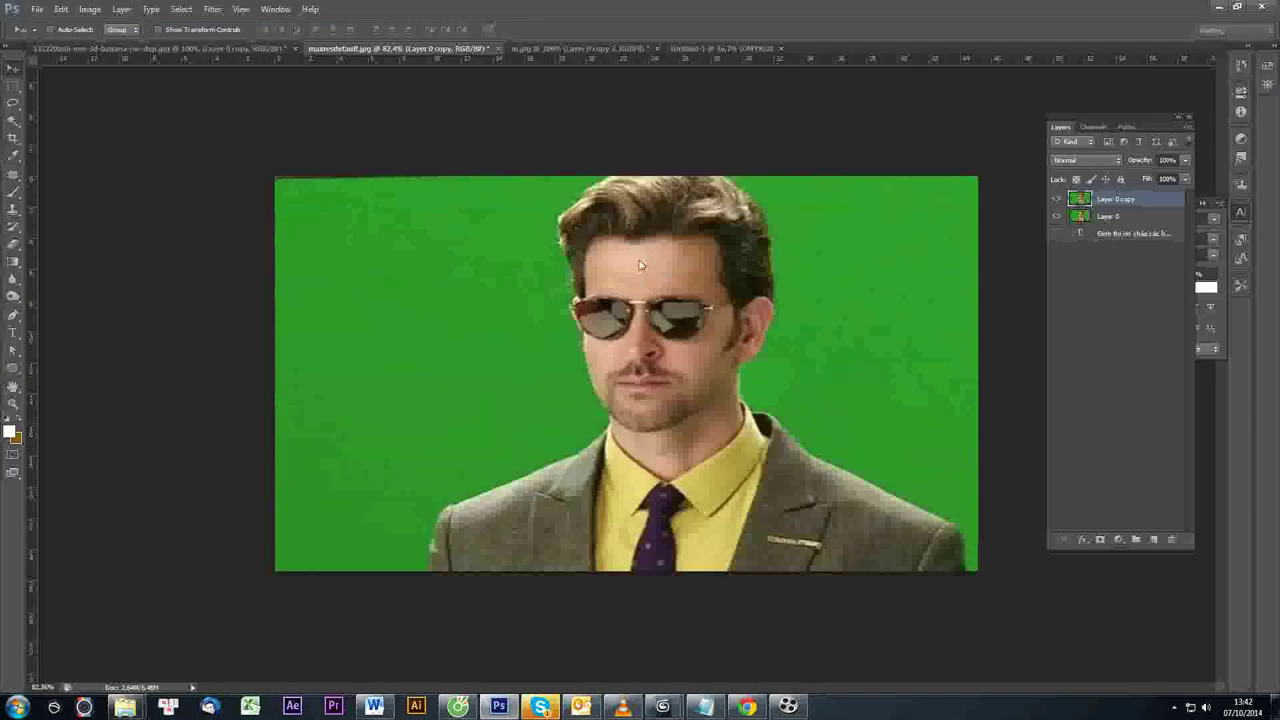
pyautogui.click(1056, 217)
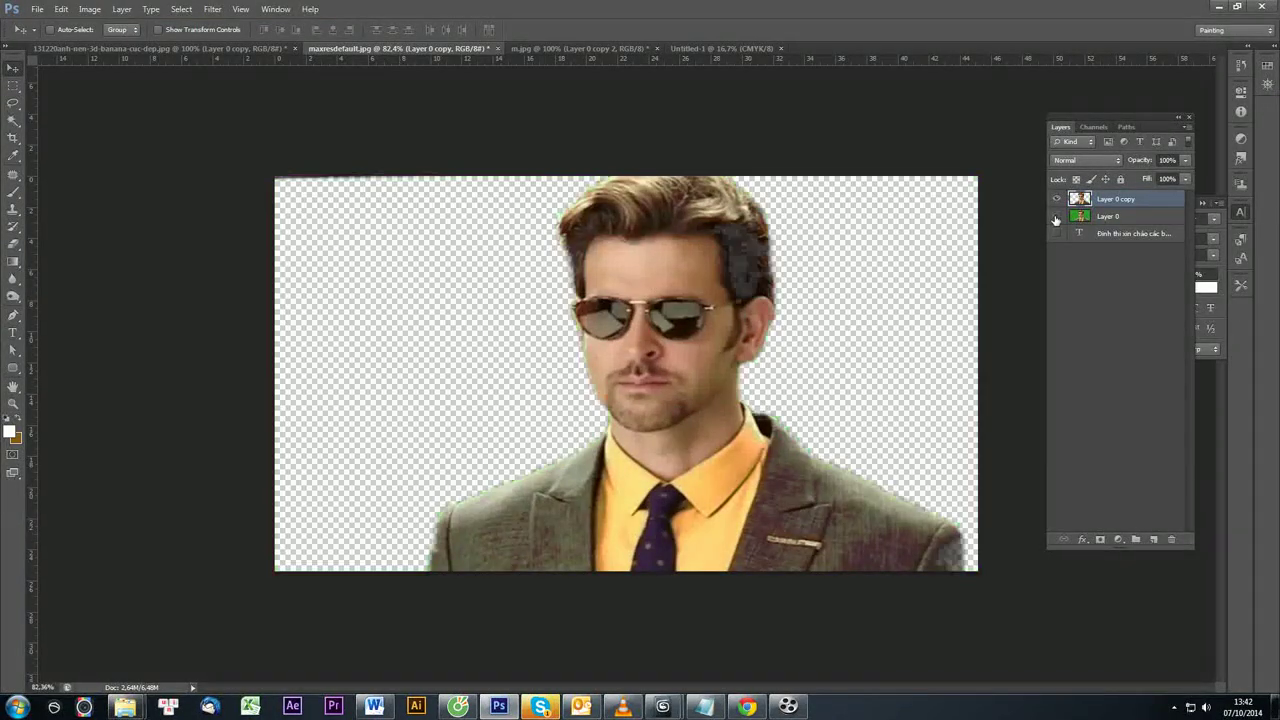
pyautogui.press('z')
pyautogui.click(629, 341)
# Show the text layer, move it above Layer 0 copy, and toggle Layer 0 on and off to compare.
pyautogui.click(1057, 233)
pyautogui.moveTo(1157, 237); pyautogui.dragTo(1135, 200)
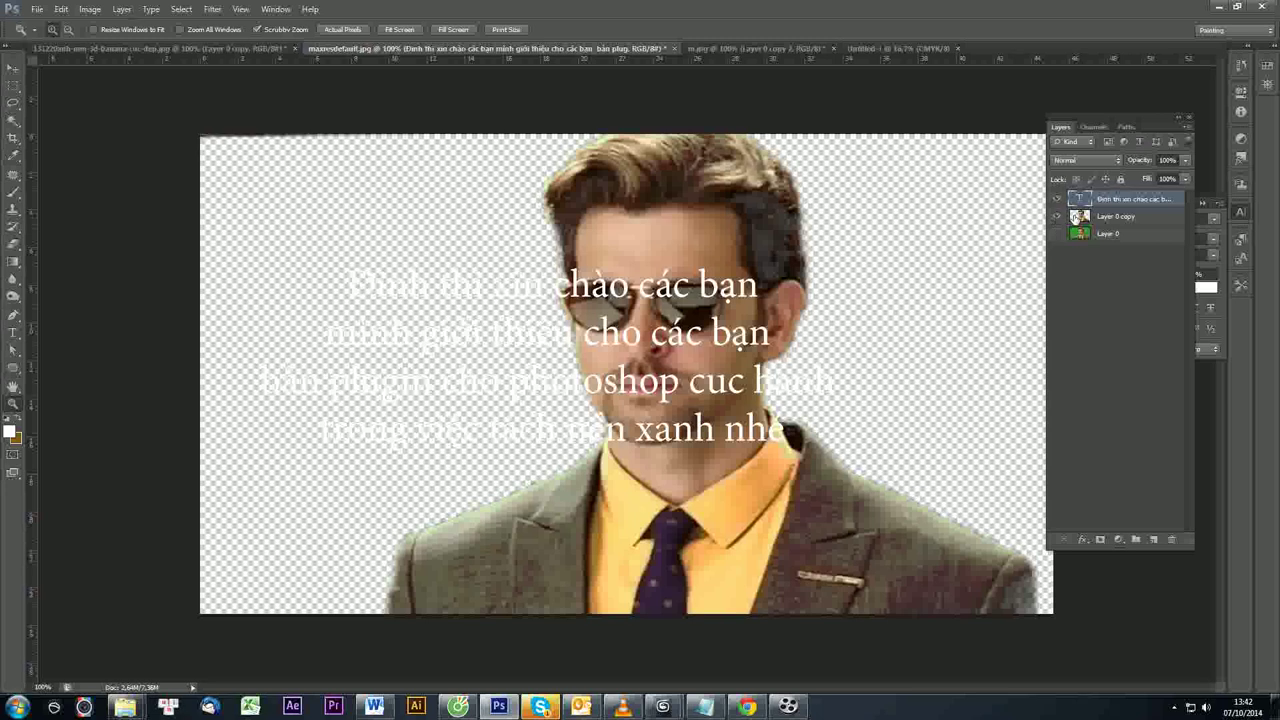
pyautogui.click(1056, 233)
pyautogui.click(1056, 233)
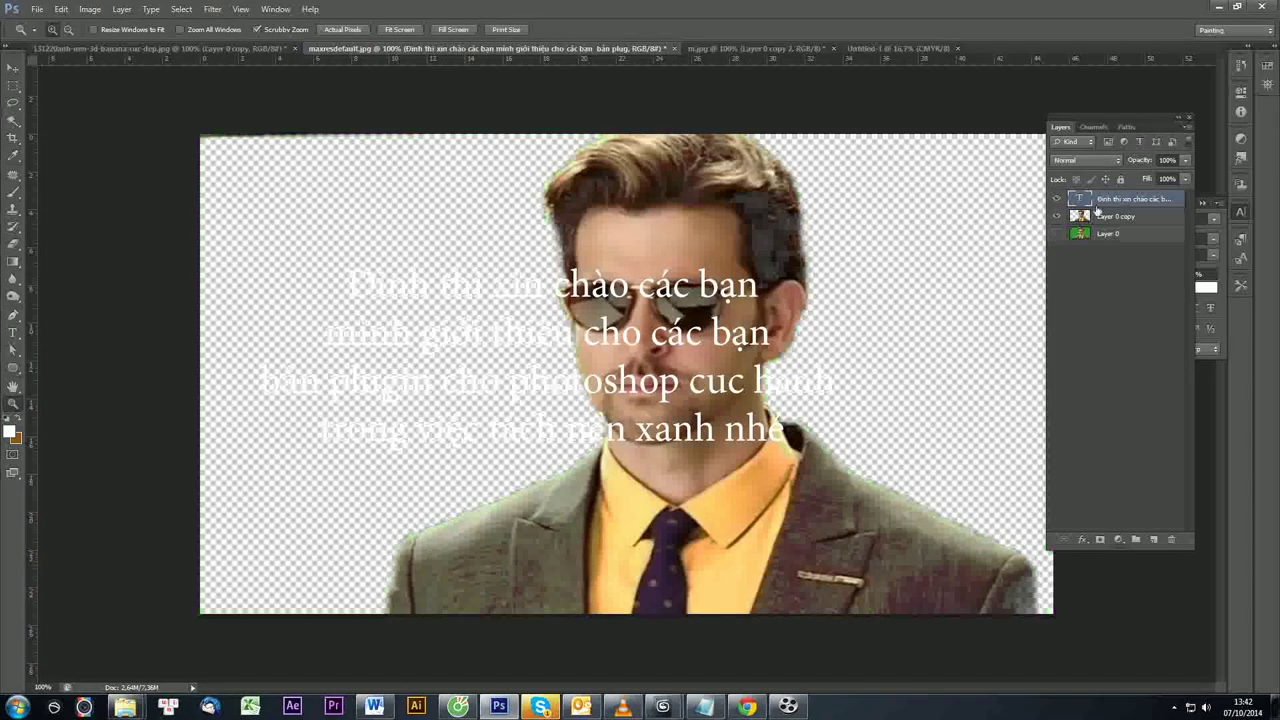
# Recolour all the text in the text layer black.
pyautogui.press('t')
pyautogui.click(666, 310)
pyautogui.hotkey('ctrl', 'a')
pyautogui.click(10, 431)
pyautogui.moveTo(619, 345); pyautogui.dragTo(787, 418)
pyautogui.click(936, 243)
# Continue the text's last line after "nhé" with "ok như vậy là chung ta đã tách nền".
pyautogui.click(746, 425)
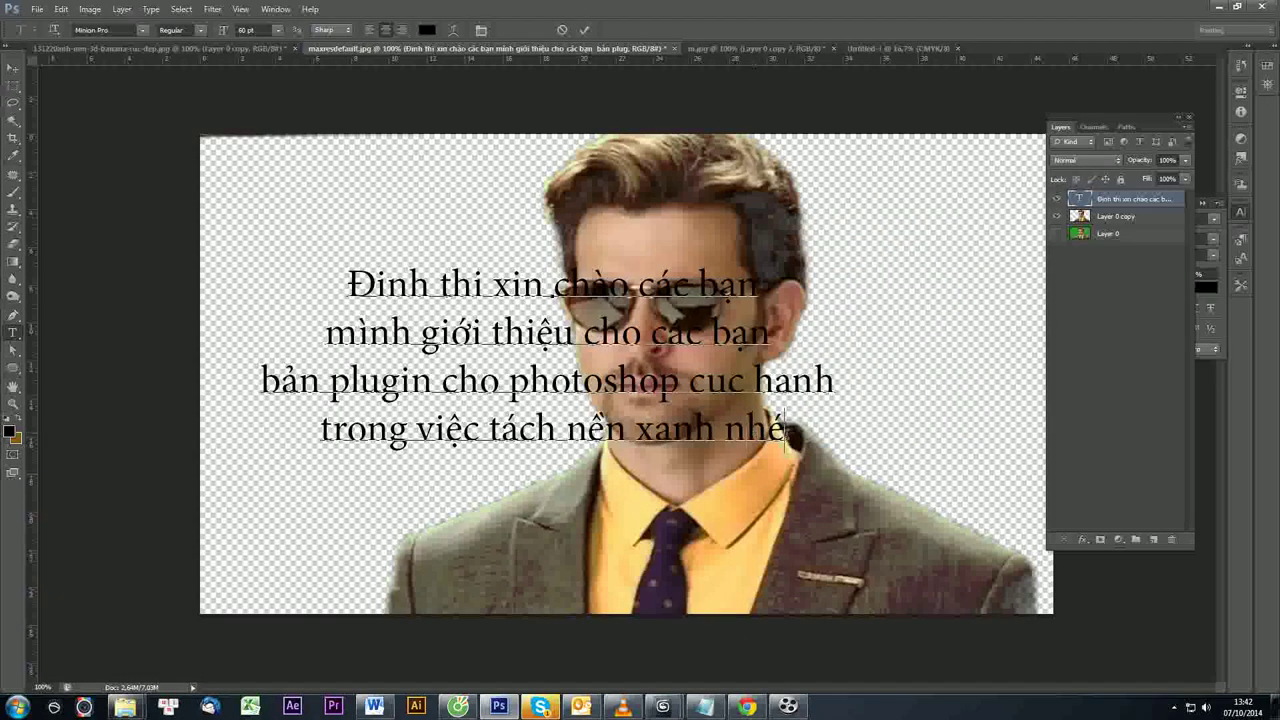
pyautogui.write('ok n')
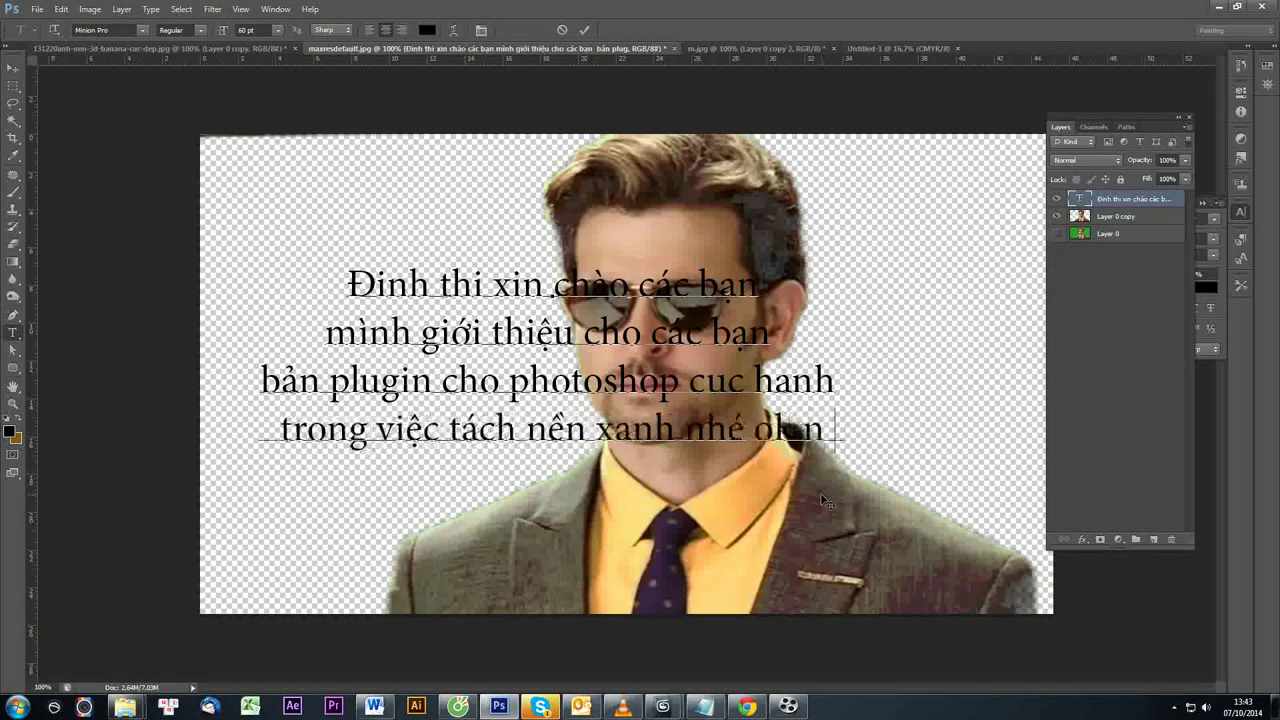
pyautogui.write('hư vậya à')
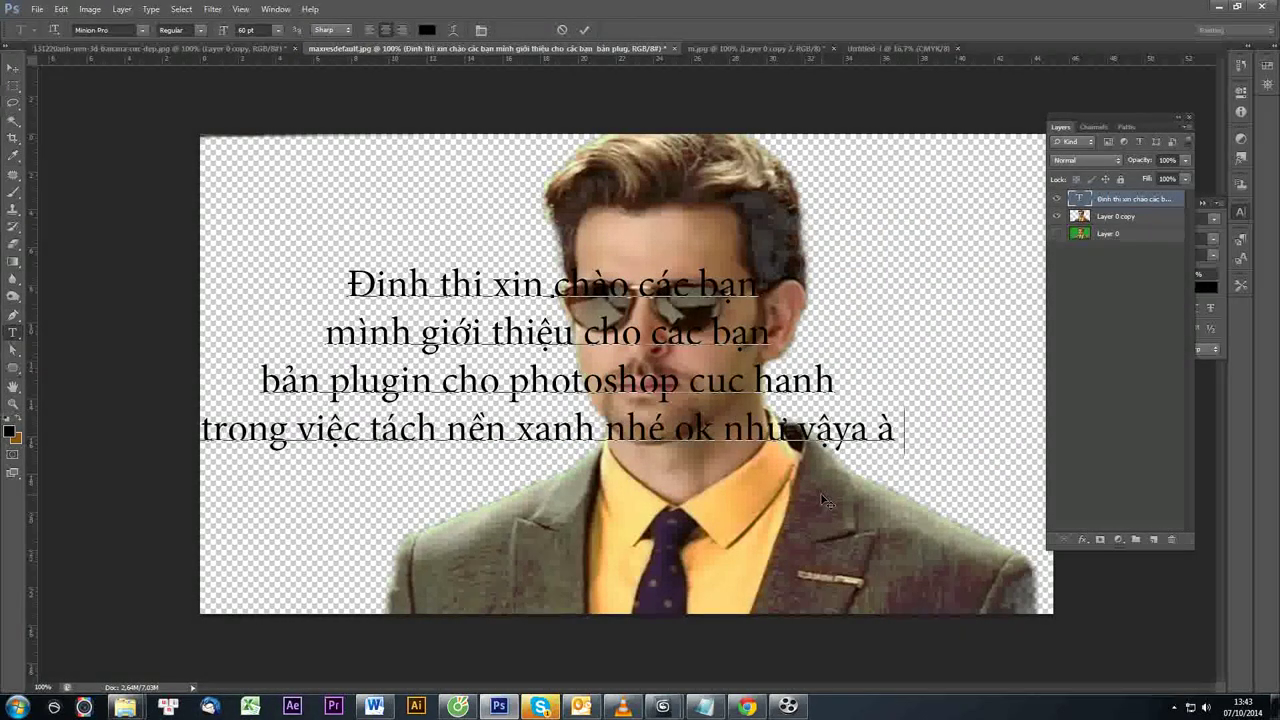
pyautogui.press('BackSpace')
pyautogui.press('BackSpace')
pyautogui.press('BackSpace')
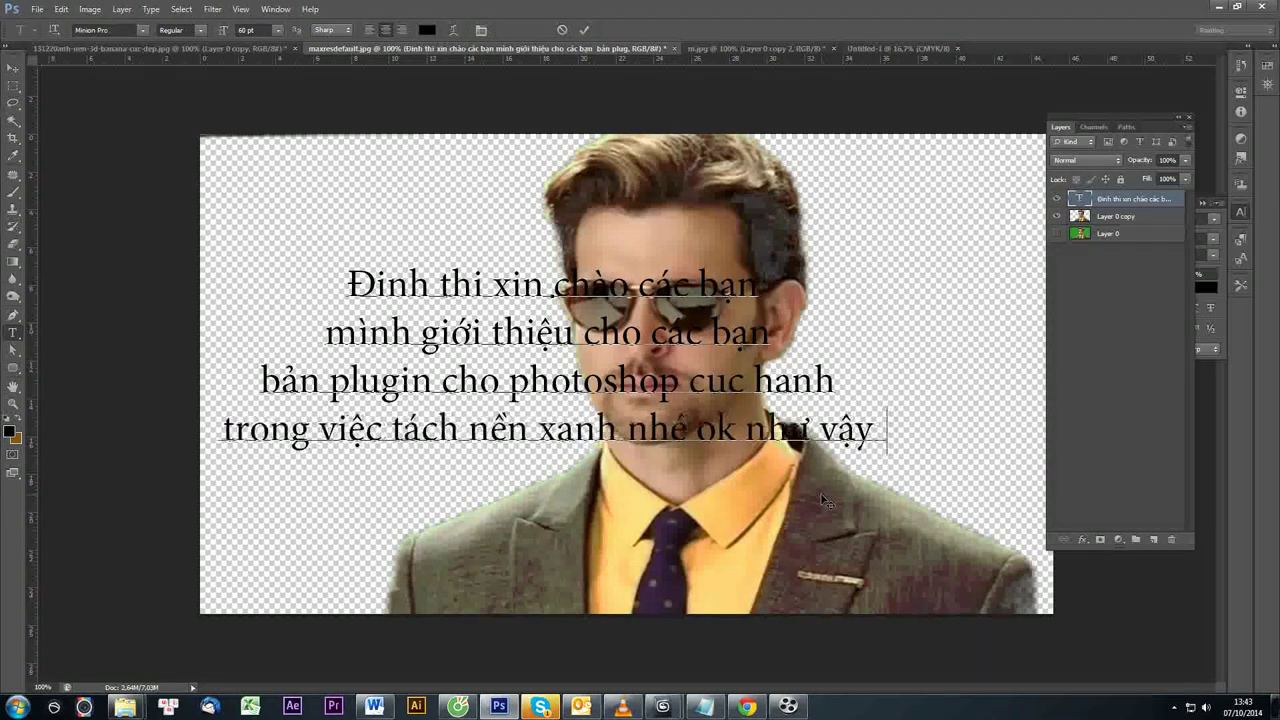
pyautogui.write('là chung ta đã thách nề')
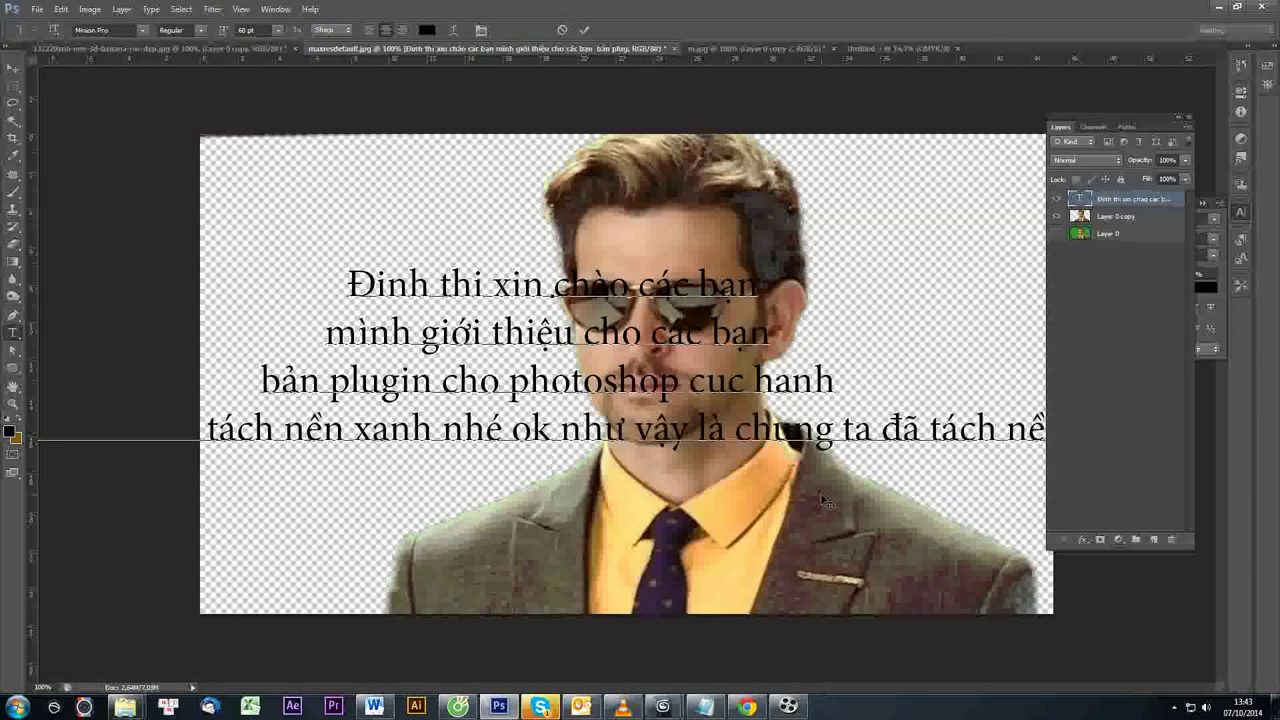
# Add a line to the text reading "thành công hôm sau mình sã làm 1 hướng giẫn".
pyautogui.write('thành công ')
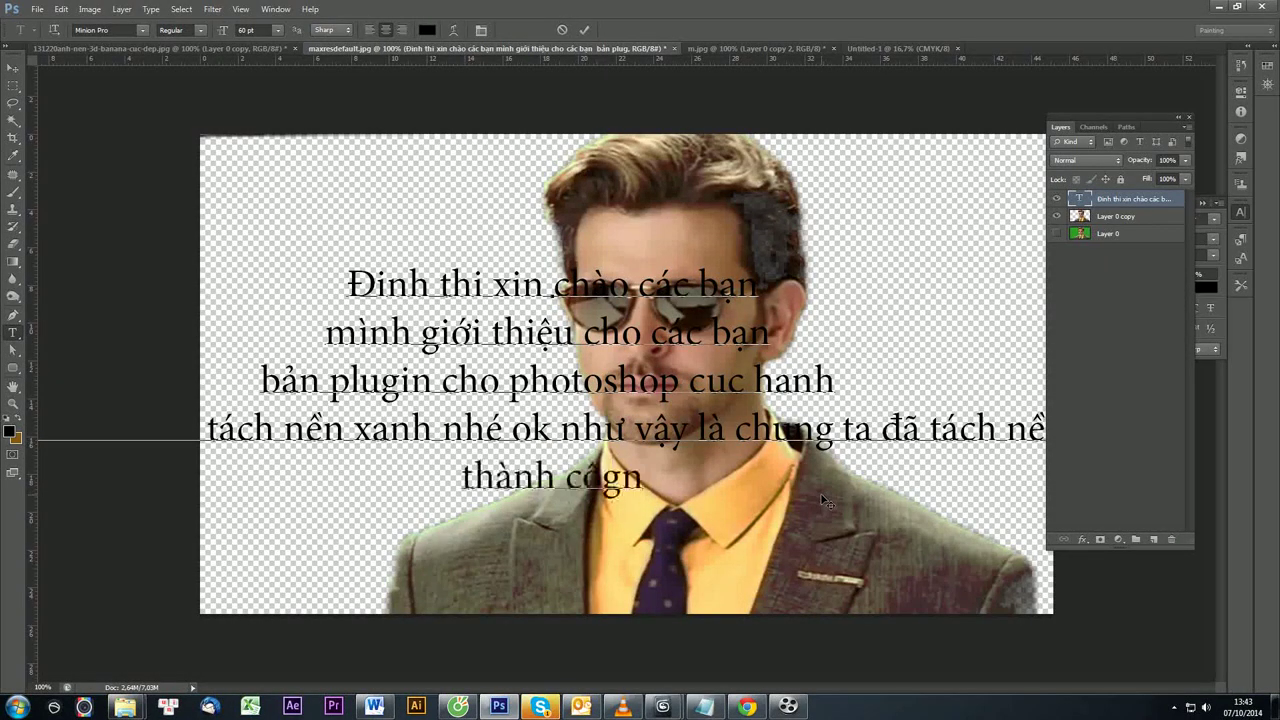
pyautogui.write('hôm')
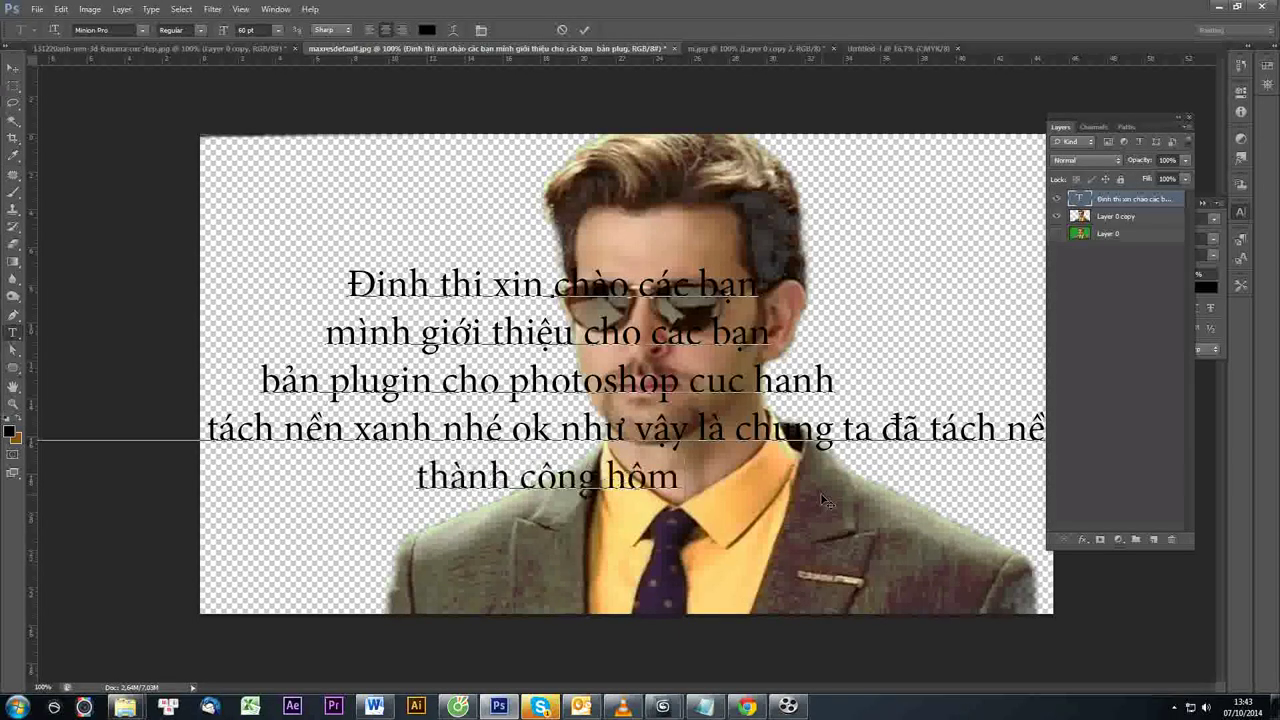
pyautogui.write(' sau mình sã')
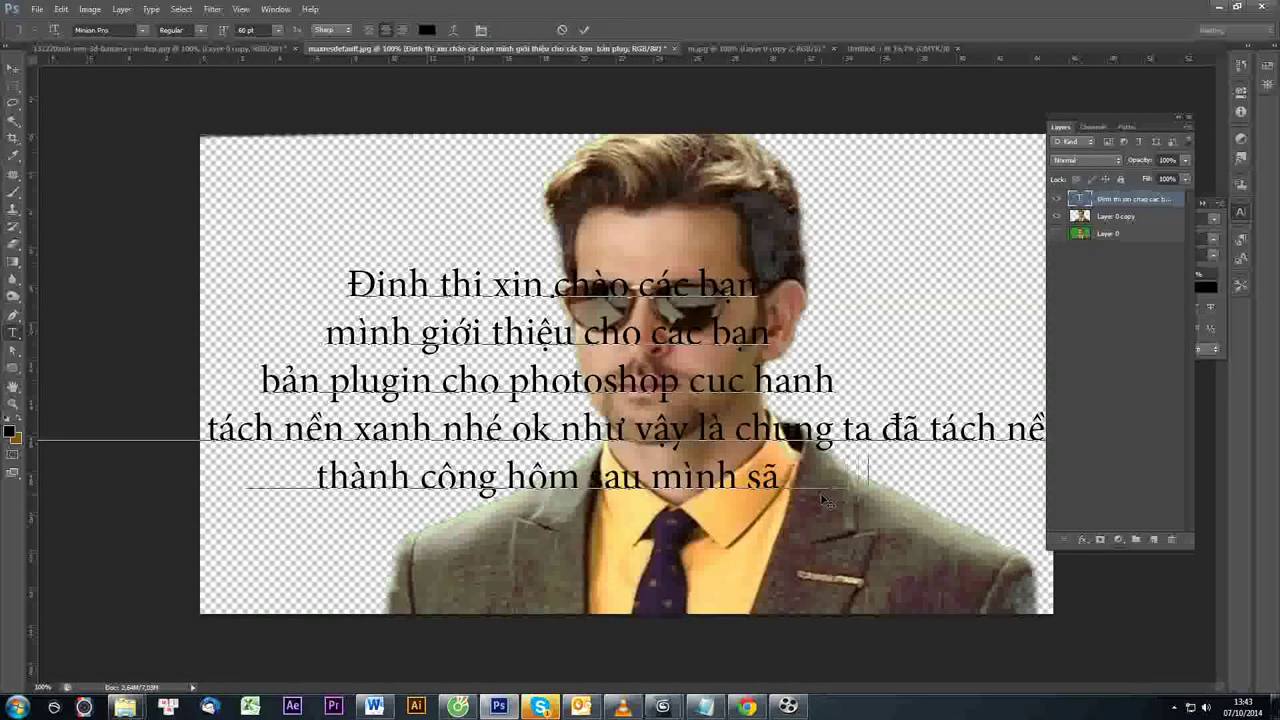
pyautogui.write(' làm 1 huon')
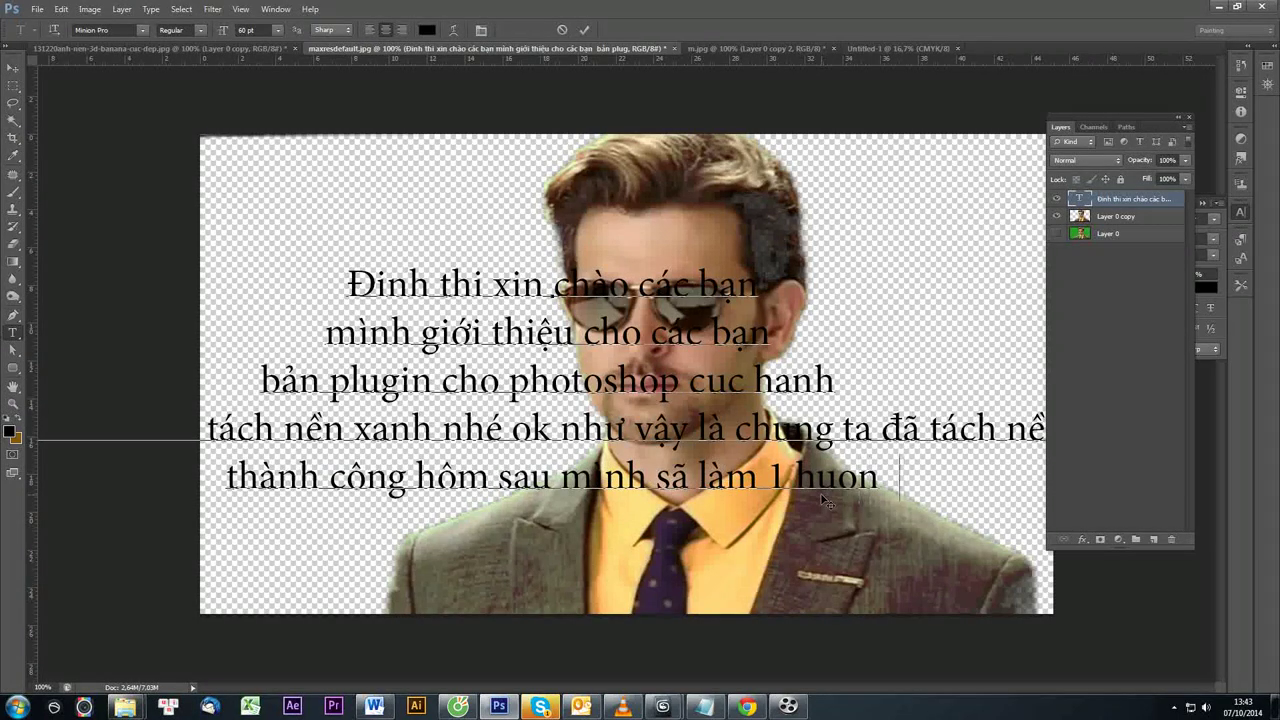
pyautogui.write('daẫn')
pyautogui.press('BackSpace')
pyautogui.press('BackSpace')
pyautogui.press('BackSpace')
pyautogui.press('BackSpace')
pyautogui.press('BackSpace')
pyautogui.write('ng')
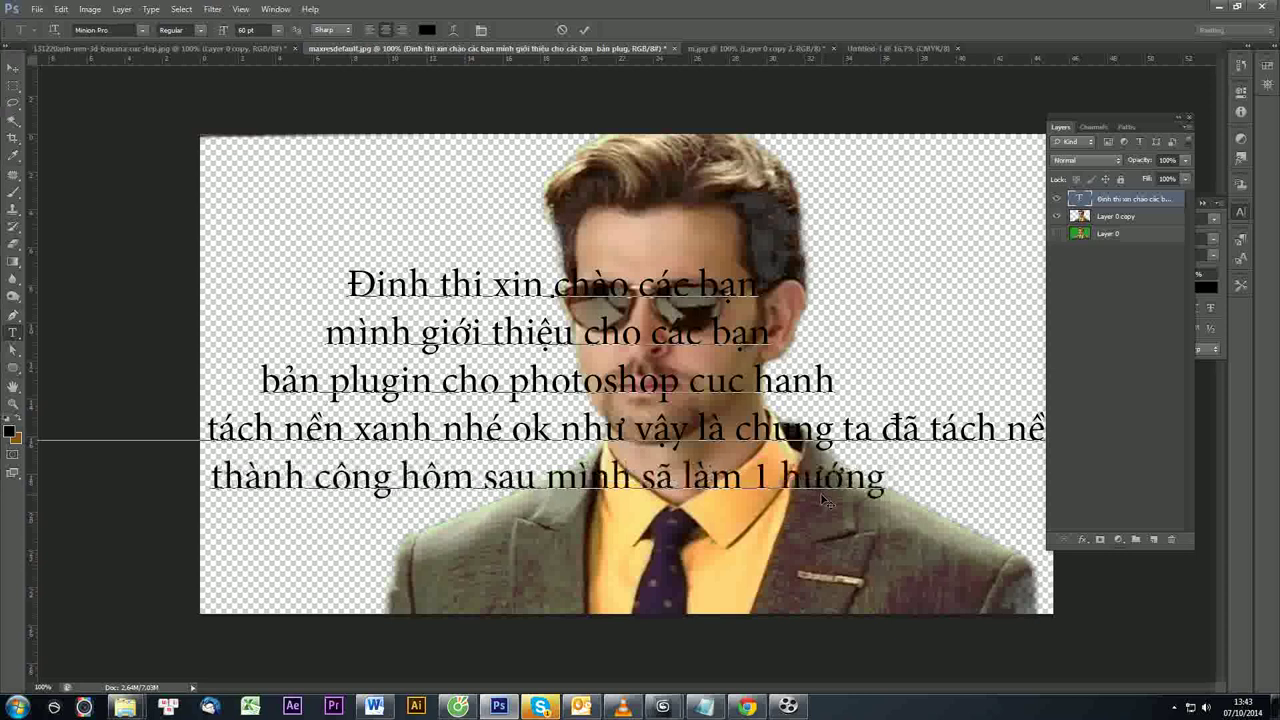
pyautogui.write(' giẫn')
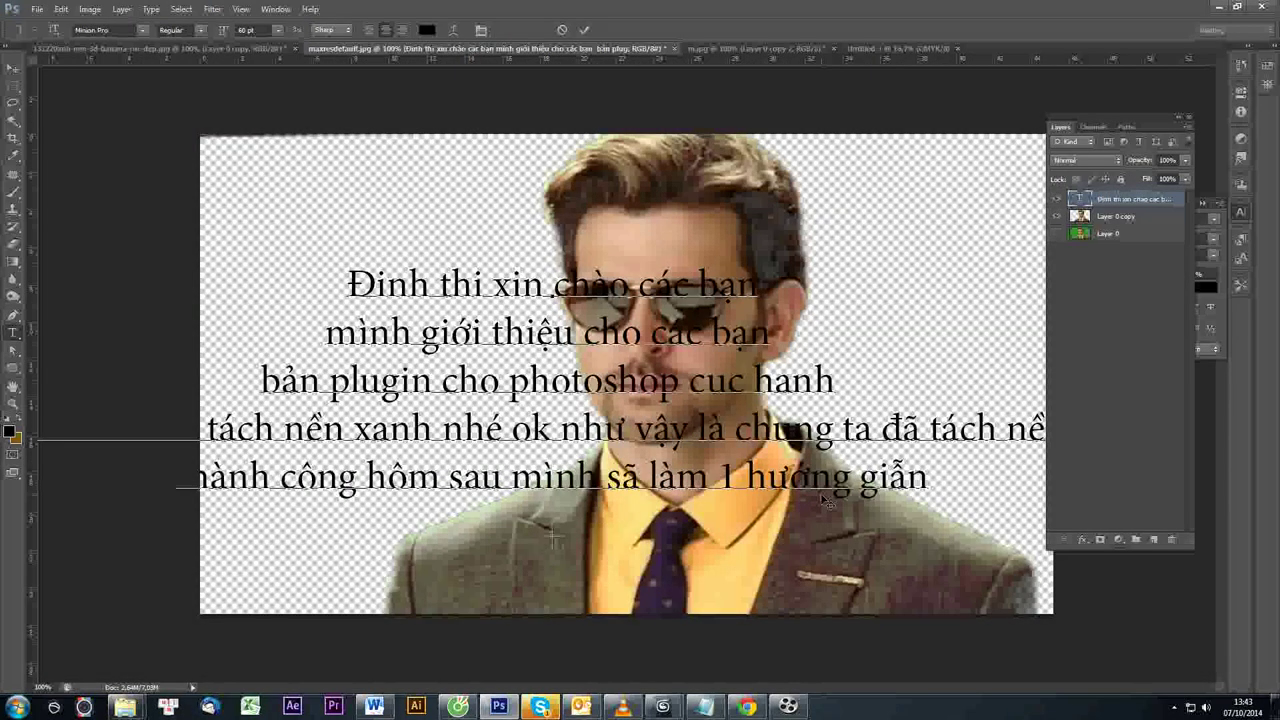
# Start another text line beginning with "để mọi" and draft the rest of its wording.
pyautogui.press('Return')
pyautogui.write('để')
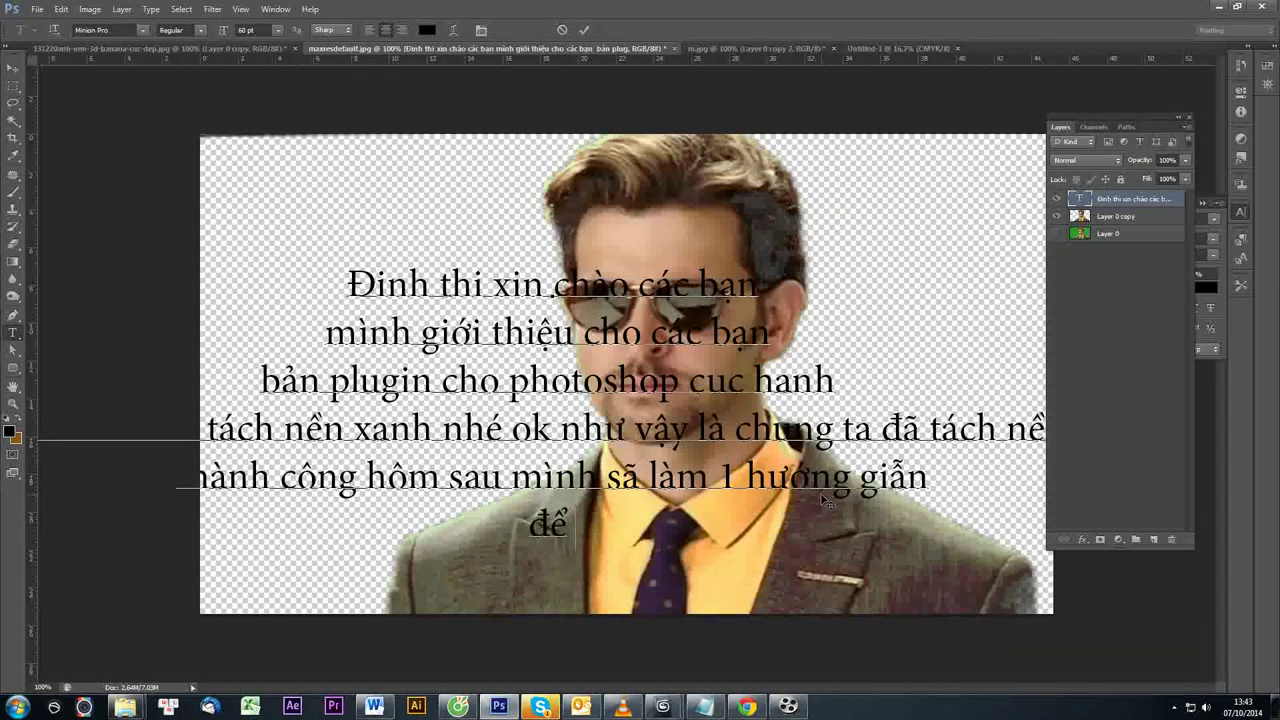
pyautogui.write(' mo')
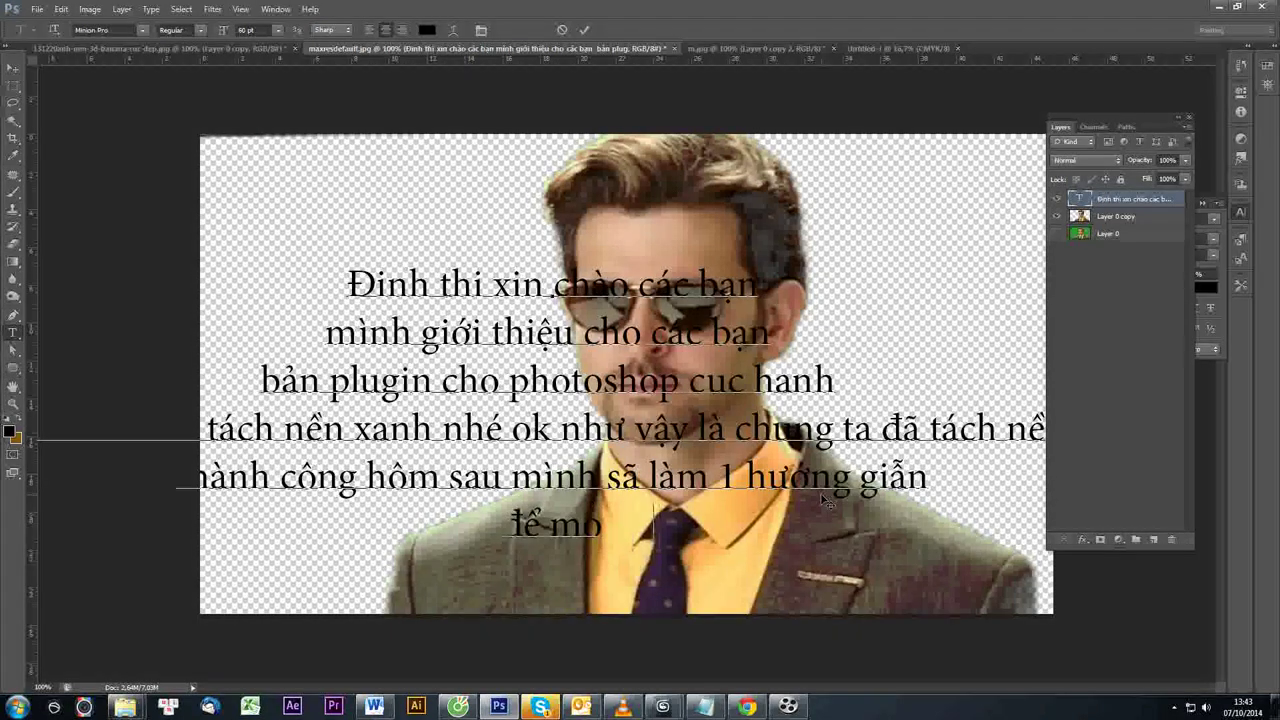
pyautogui.write('ji ngườingunglaamhe é')
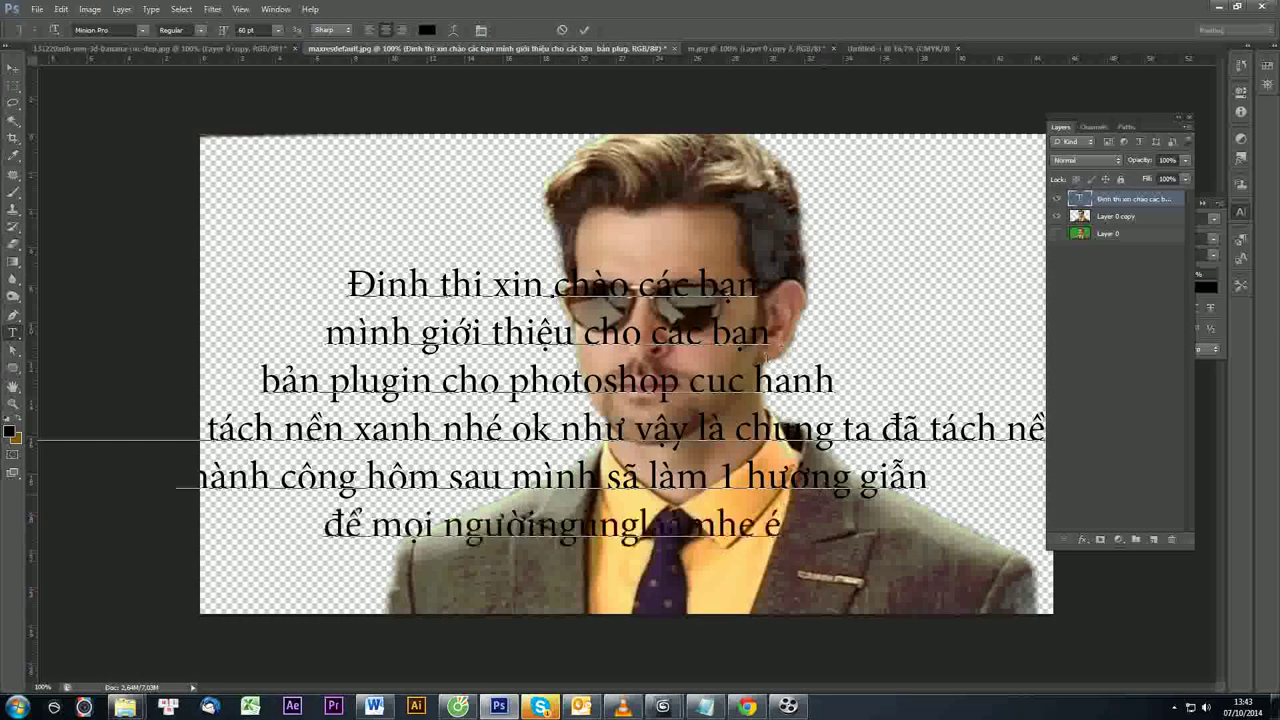
pyautogui.press('BackSpace')
pyautogui.write('nh')
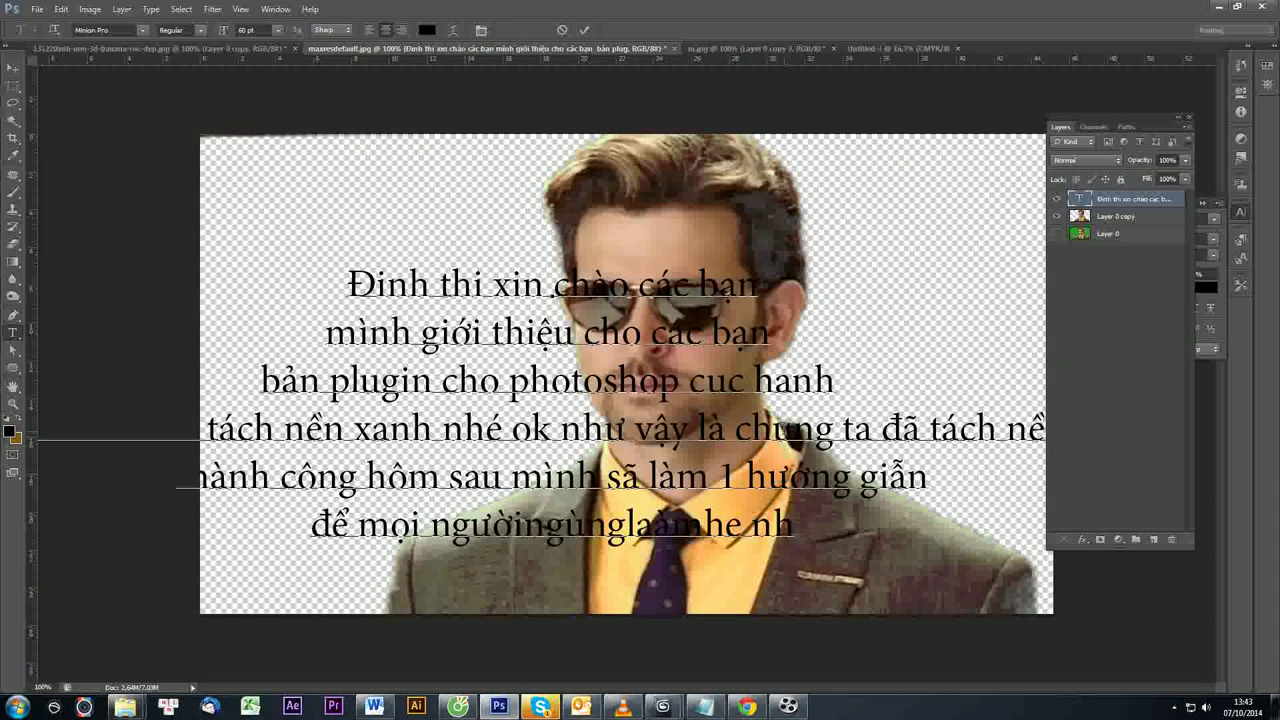
# Delete the garbled wording that follows "để mọi" in the last text line.
pyautogui.press('BackSpace')
pyautogui.press('BackSpace')
pyautogui.press('BackSpace')
pyautogui.press('BackSpace')
pyautogui.press('BackSpace')
pyautogui.press('BackSpace')
pyautogui.click(713, 525)
pyautogui.press('BackSpace')
pyautogui.press('BackSpace')
pyautogui.press('BackSpace')
pyautogui.press('BackSpace')
pyautogui.press('BackSpace')
pyautogui.press('BackSpace')
pyautogui.press('BackSpace')
pyautogui.press('BackSpace')
pyautogui.press('BackSpace')
pyautogui.press('BackSpace')
pyautogui.press('BackSpace')
pyautogui.press('BackSpace')
pyautogui.press('BackSpace')
pyautogui.press('BackSpace')
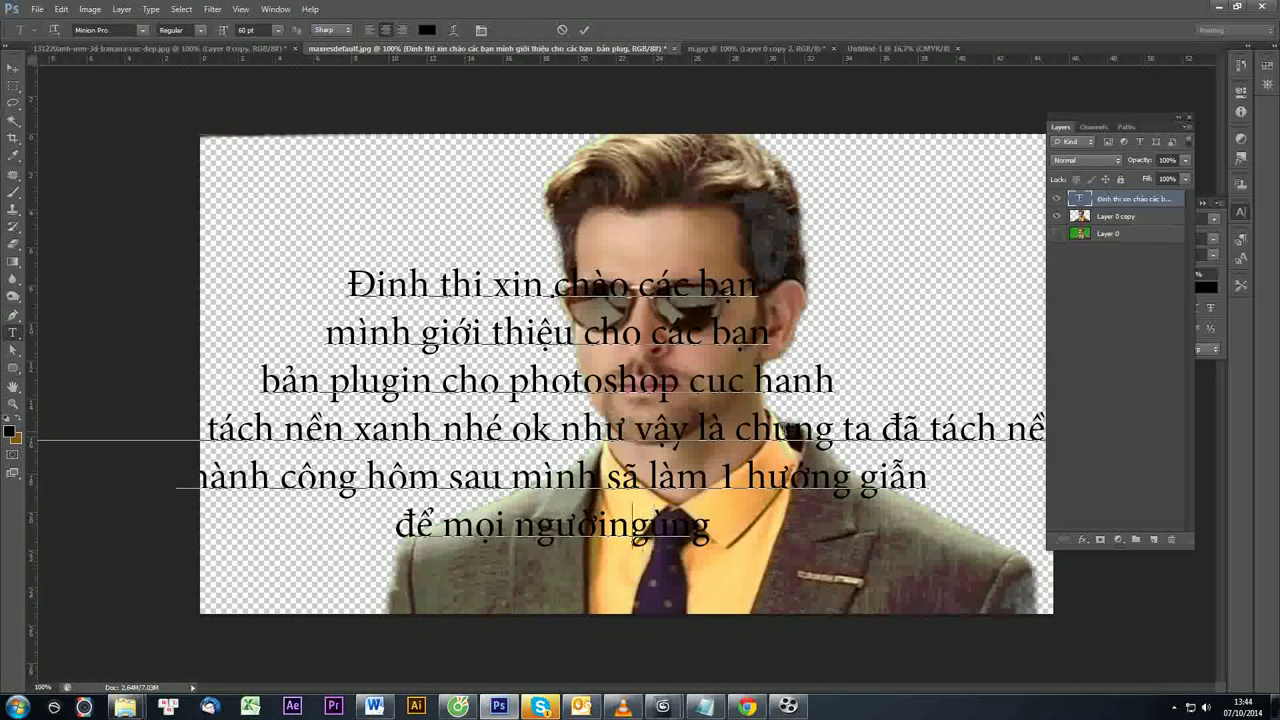
# Complete the last text line after "để mọi" with "người cùng làm nhé", correcting the spacing and spelling.
pyautogui.write('n')
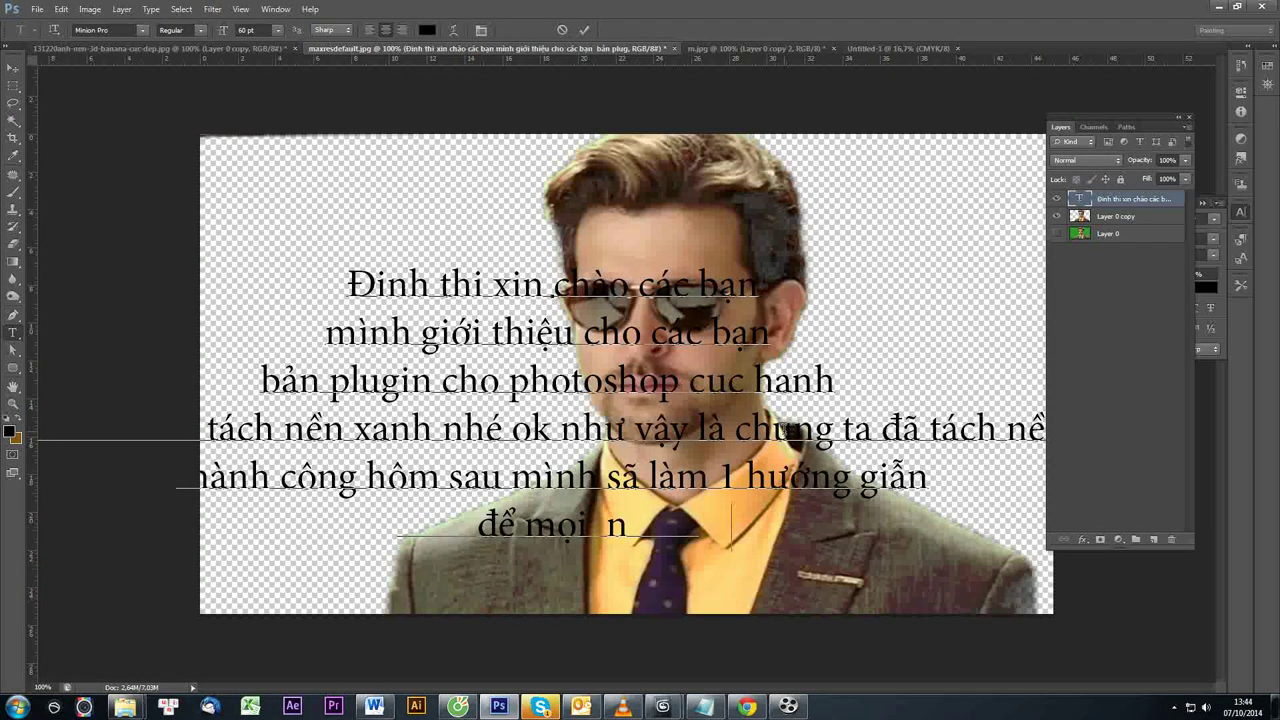
pyautogui.write('gườicung làm nhé')
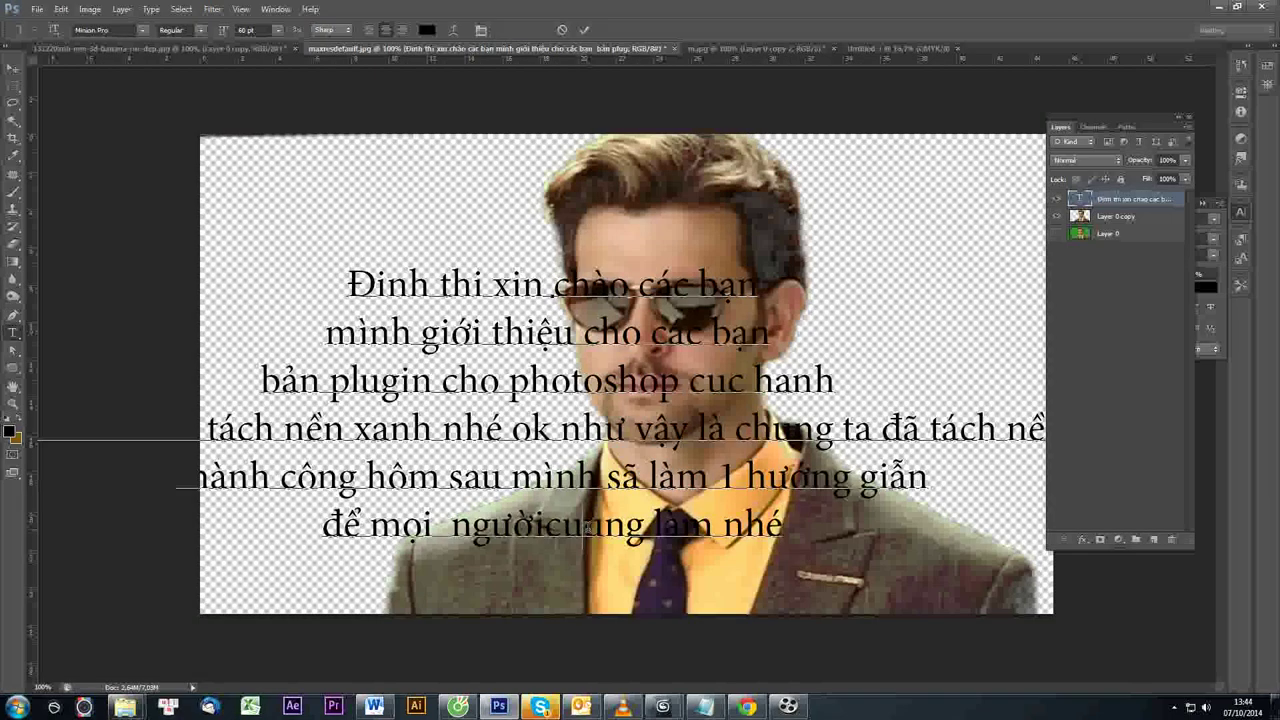
pyautogui.press('BackSpace')
pyautogui.click(556, 528)
# Finish editing the text and move the text block up and to the right over the man's picture.
pyautogui.click(13, 68)
pyautogui.press('v')
pyautogui.moveTo(552, 352); pyautogui.dragTo(648, 290)
# Toggle the visibility of Layer 0 copy and Layer 0 to compare the cutout with the original, leaving Layer 0 hidden.
pyautogui.click(1056, 216)
pyautogui.click(1056, 216)
pyautogui.click(1056, 233)
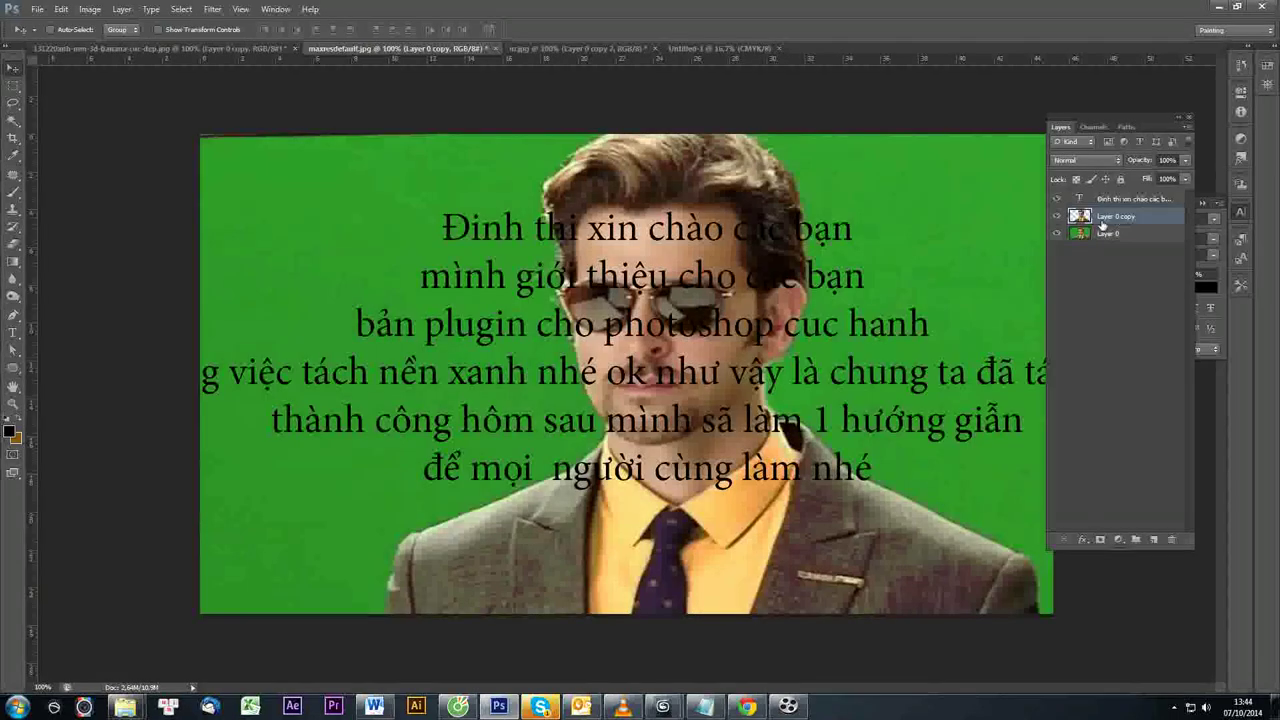
pyautogui.click(1057, 234)
pyautogui.click(1057, 234)
pyautogui.click(1057, 217)
pyautogui.click(1057, 216)
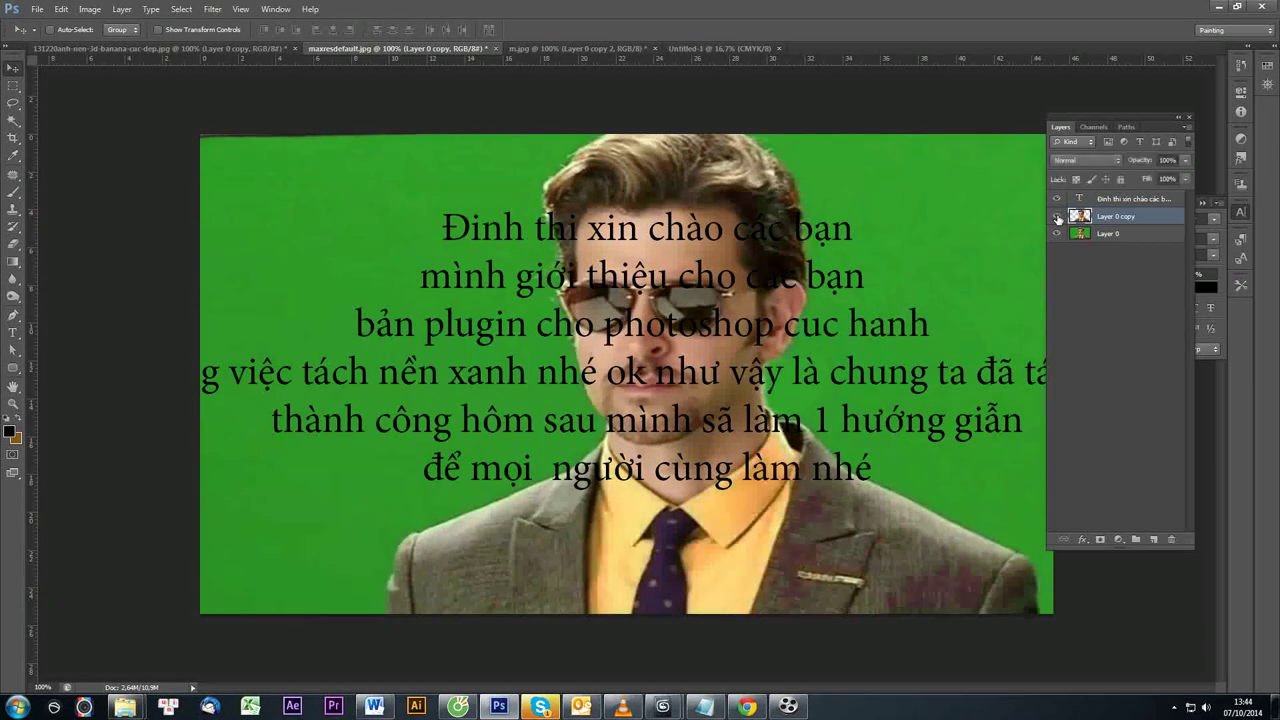
pyautogui.click(1056, 233)
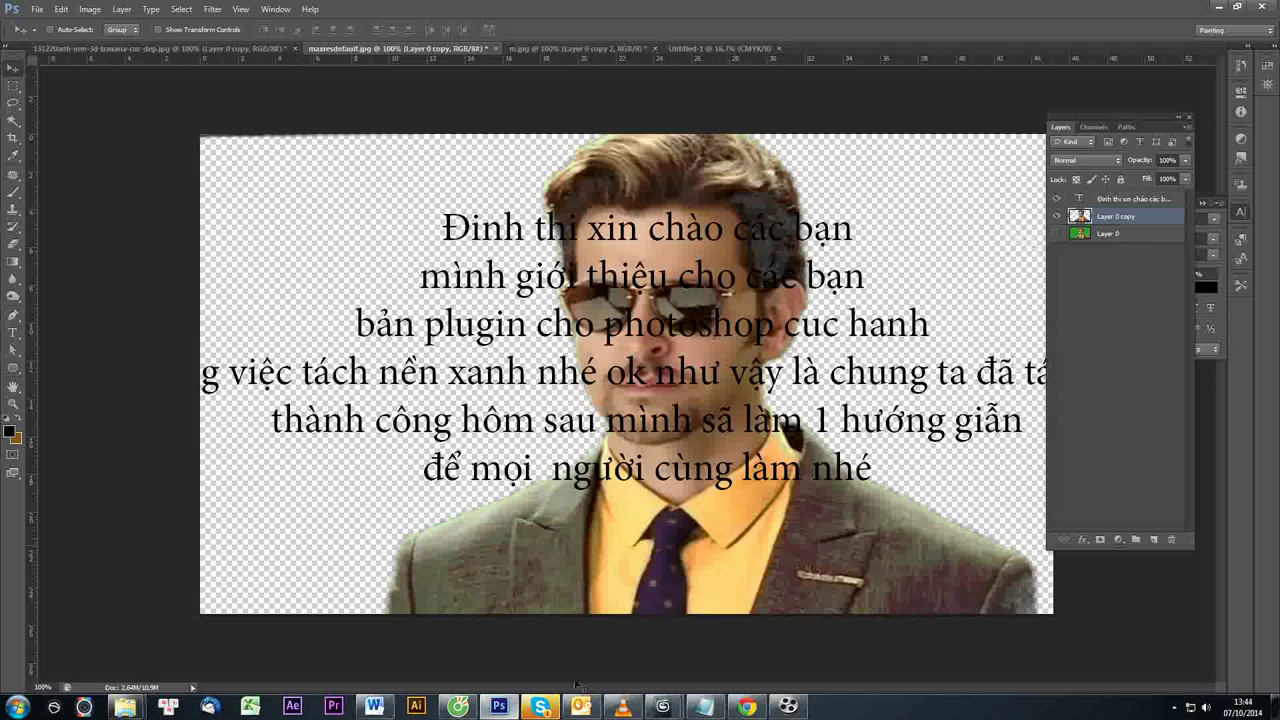